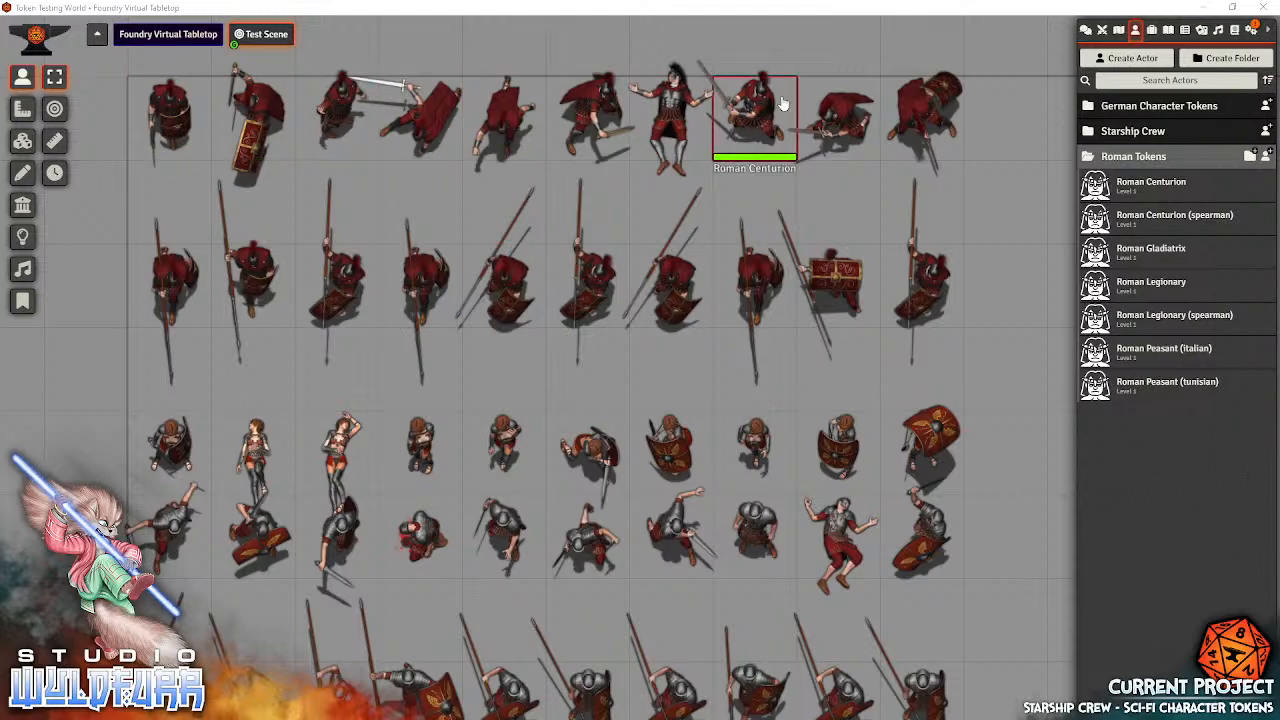
Examine the rows of Roman centurion, gladiatrix, legionary and peasant tokens placed across the test scene
drag(1023, 582, 1012, 204)
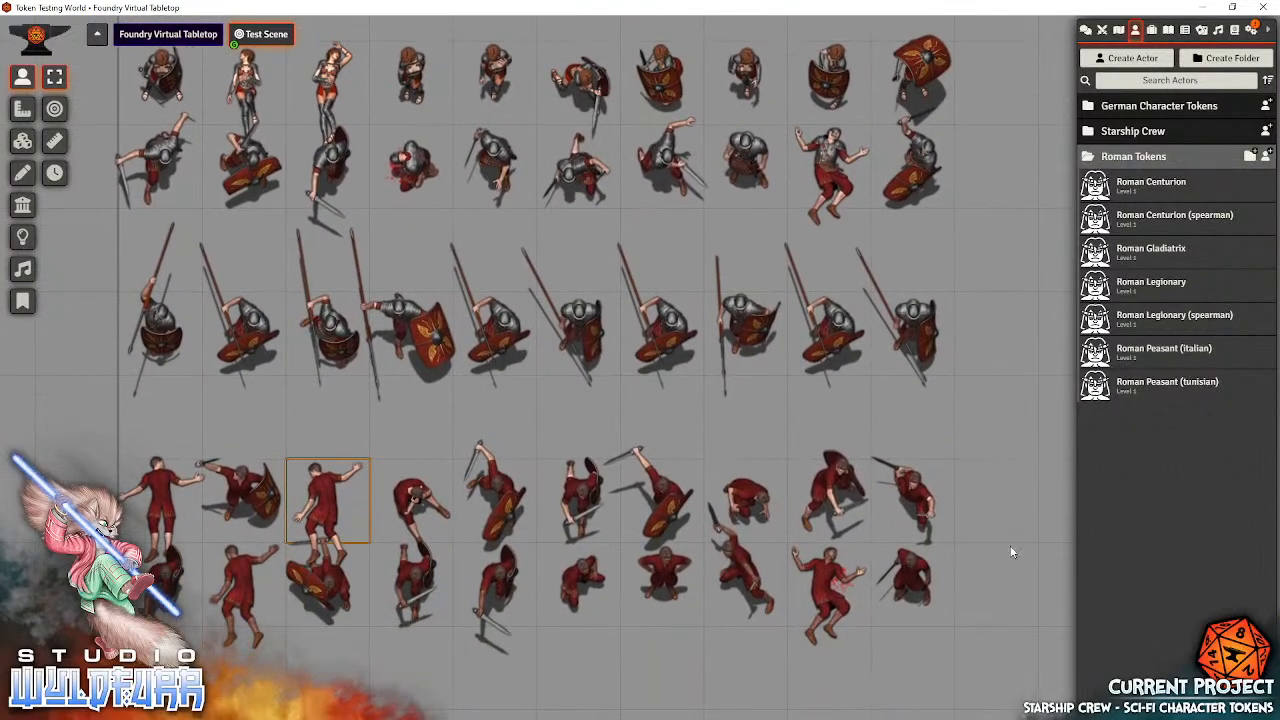
drag(1008, 613, 1012, 520)
mouse_move(1010, 328)
mouse_down()
mouse_move(944, 620)
mouse_move(944, 690)
mouse_up()
drag(1028, 360, 1048, 531)
drag(1045, 335, 1044, 405)
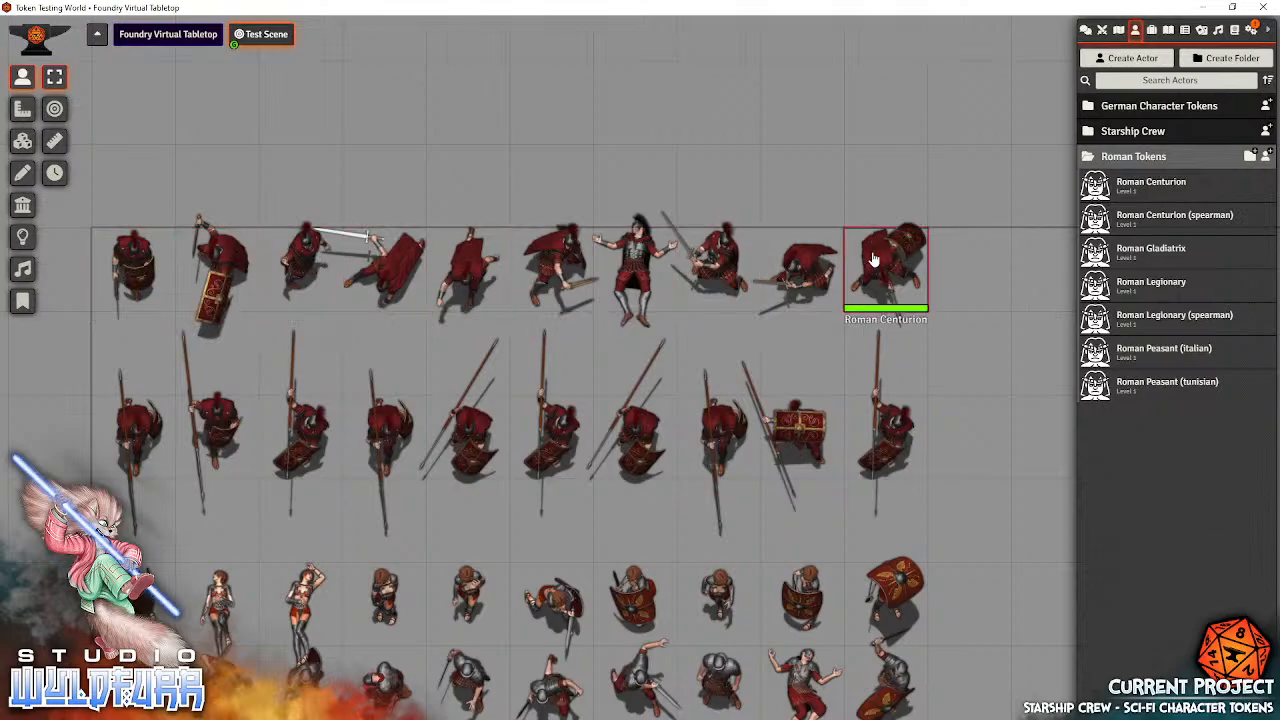
drag(1006, 488, 995, 311)
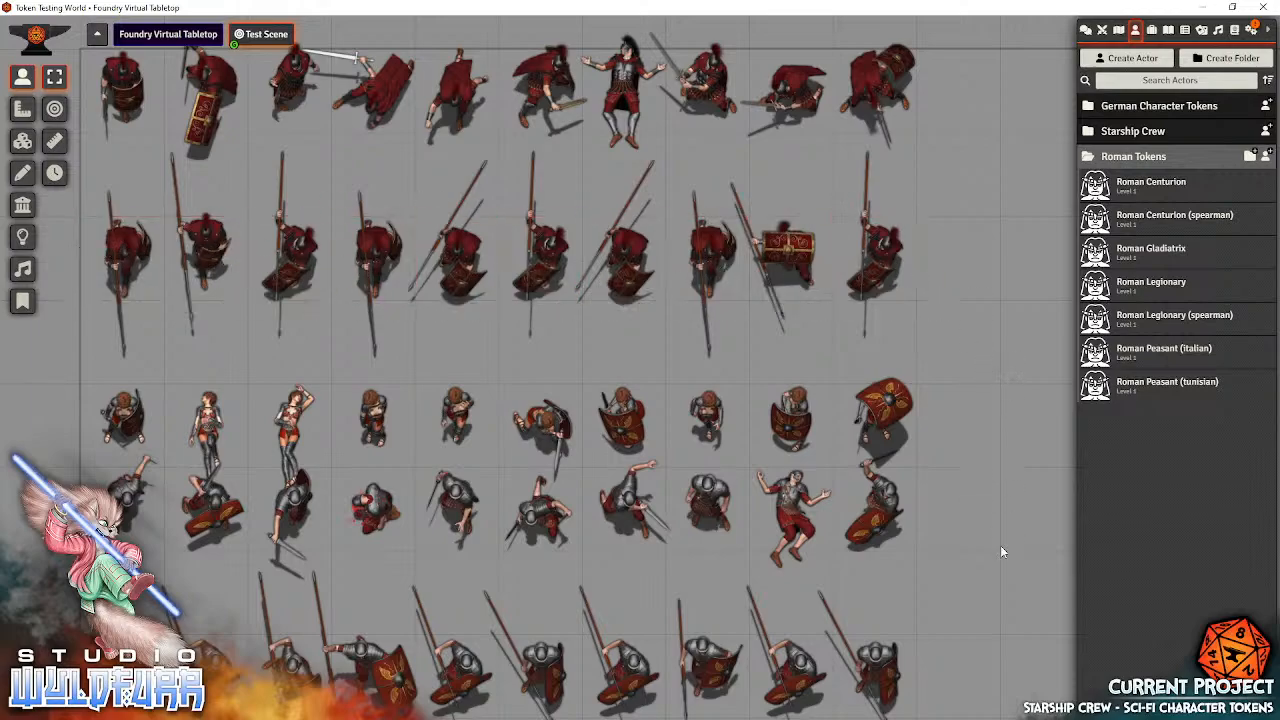
drag(1000, 545, 1002, 314)
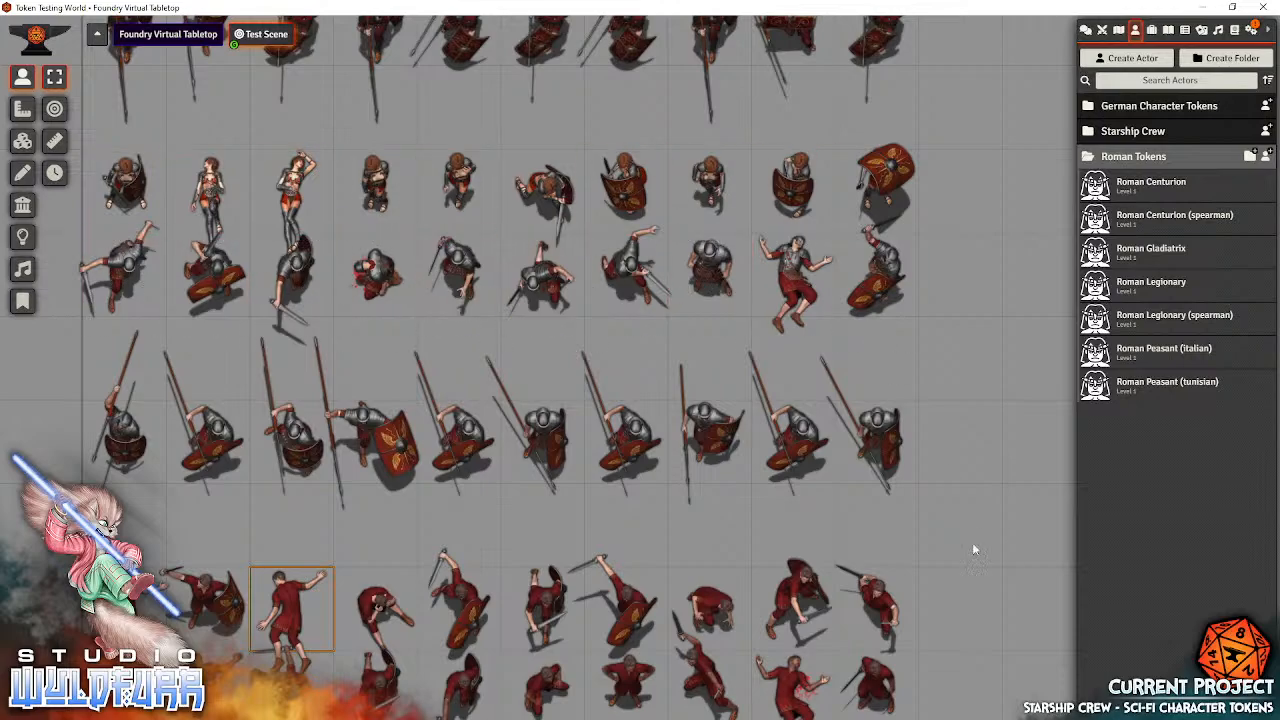
drag(972, 542, 985, 363)
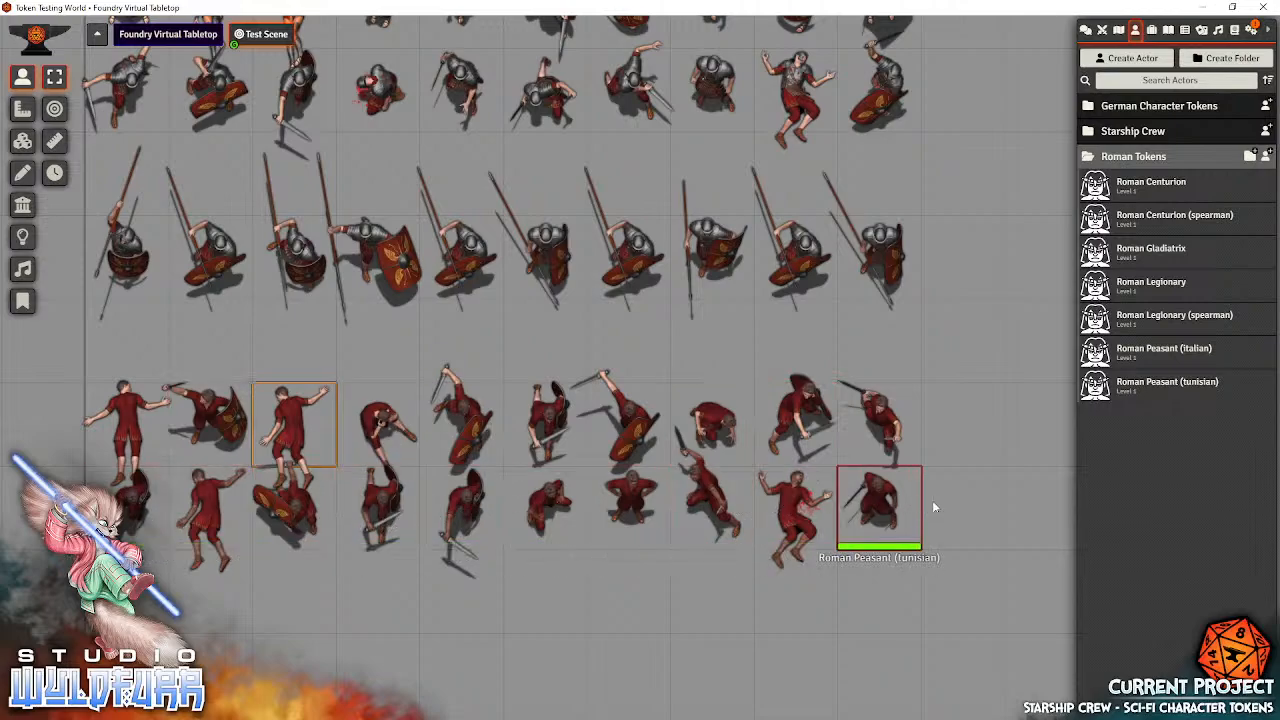
drag(988, 503, 963, 639)
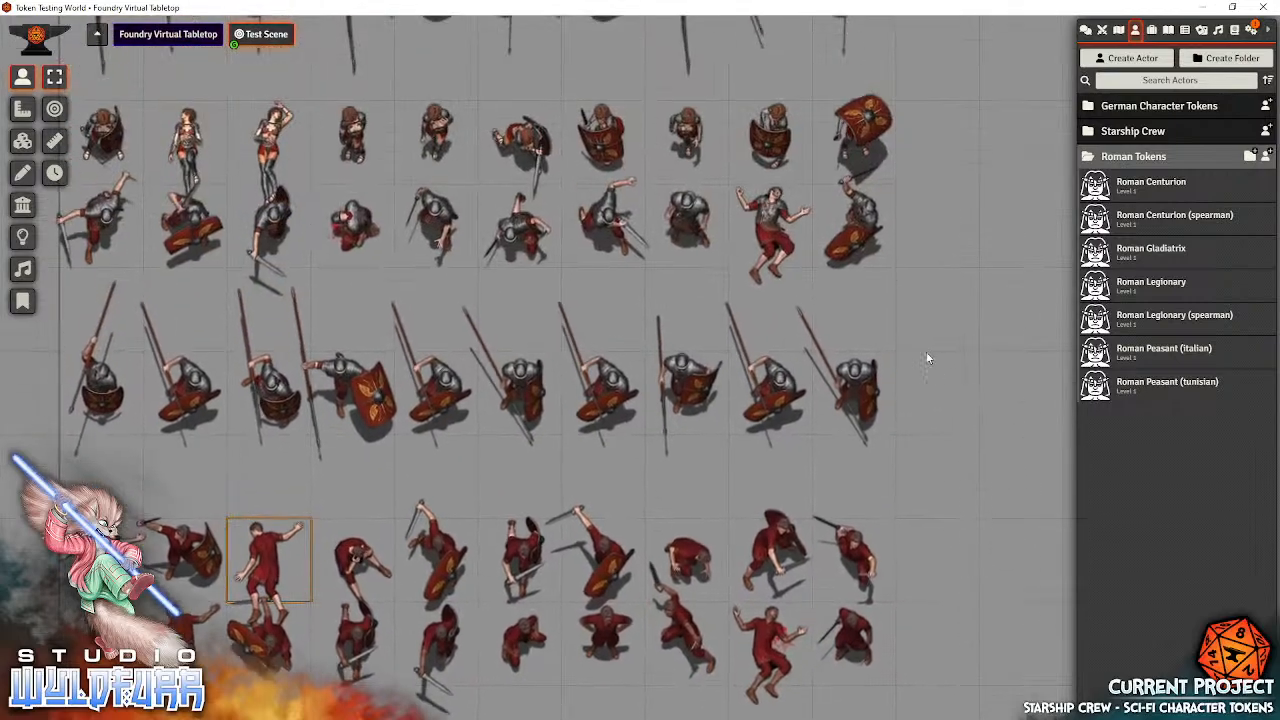
drag(927, 358, 988, 548)
drag(984, 130, 958, 398)
Open the Roman Centurion actor's prototype token appearance settings and place the dialog over the empty area beside the token rows
drag(985, 312, 694, 260)
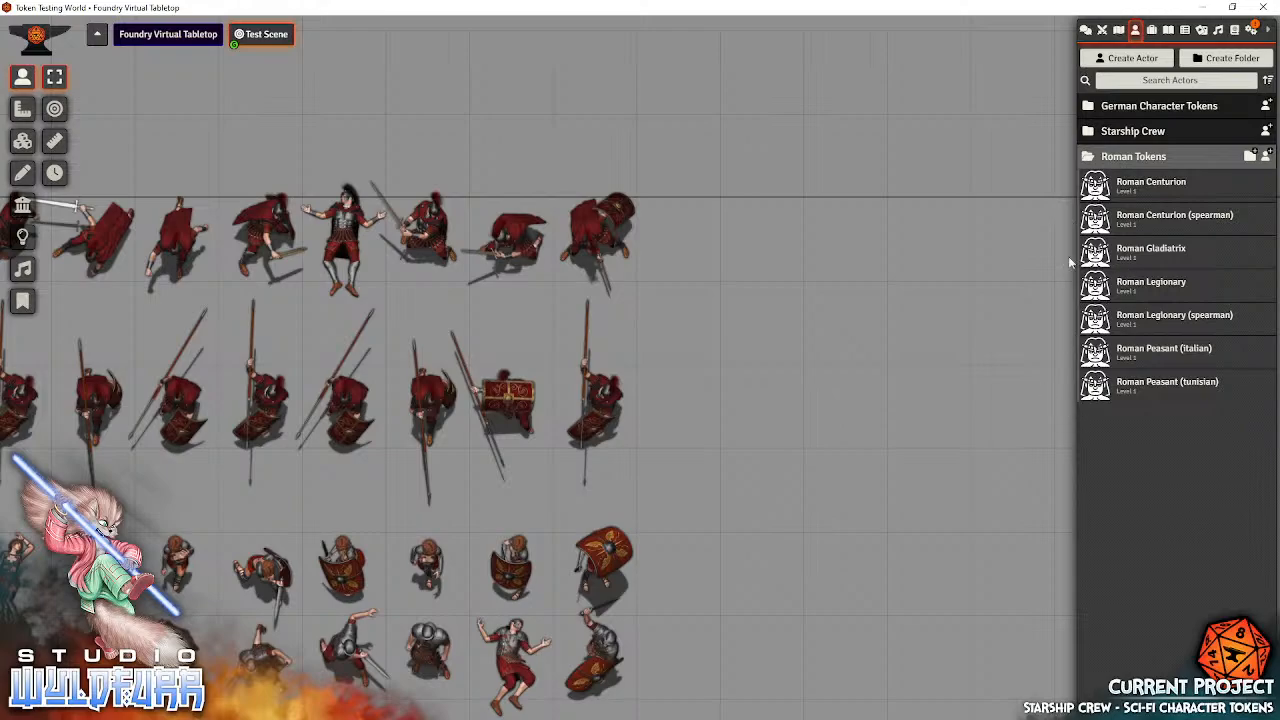
click(1140, 183)
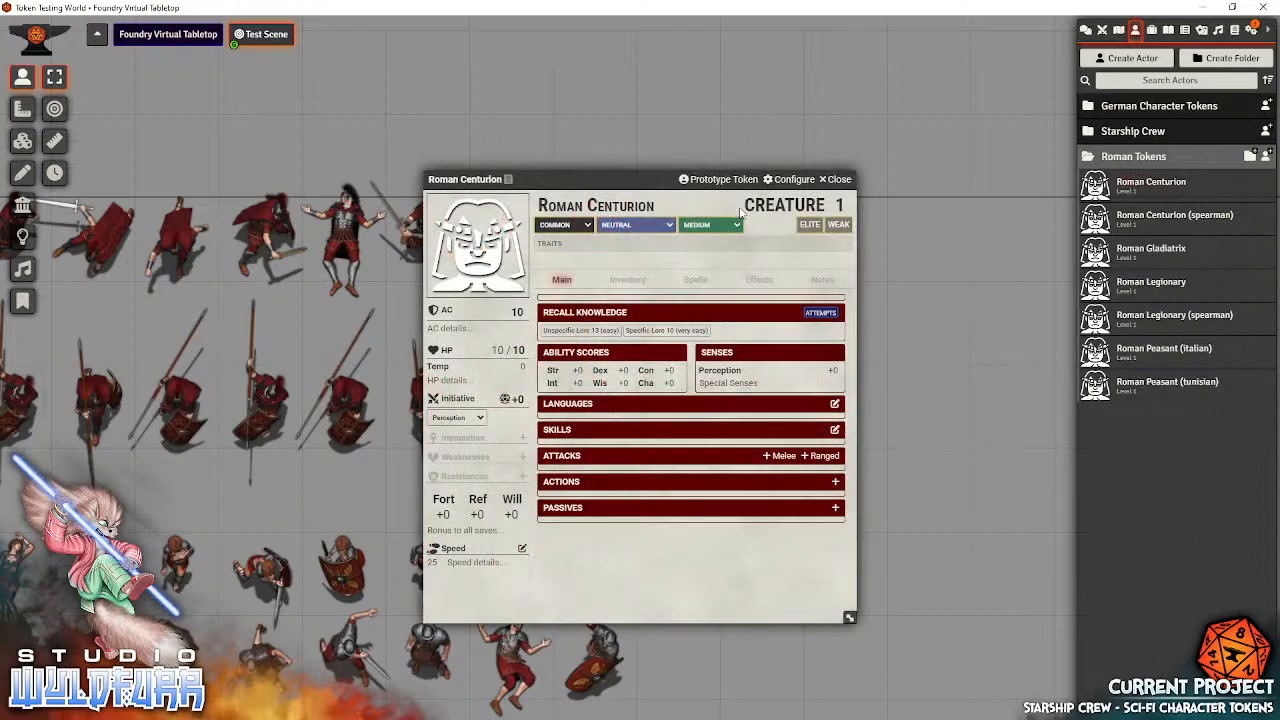
click(701, 182)
drag(618, 176, 727, 158)
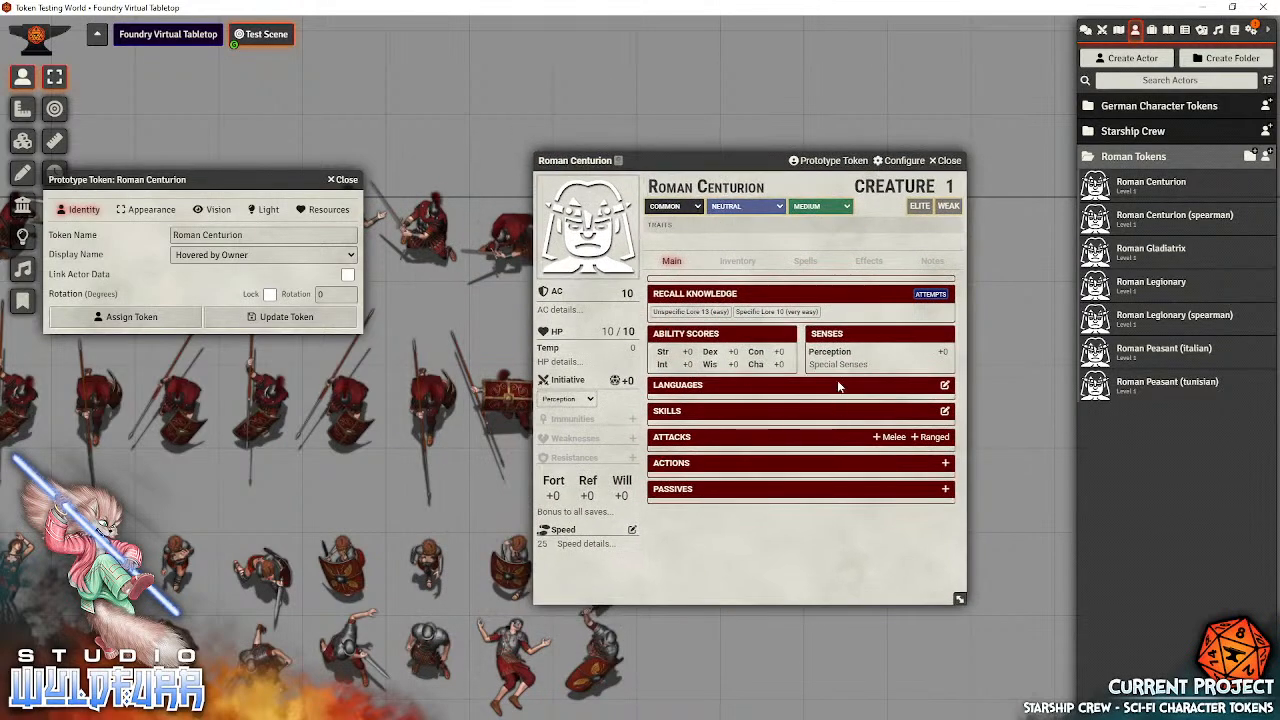
drag(727, 160, 763, 216)
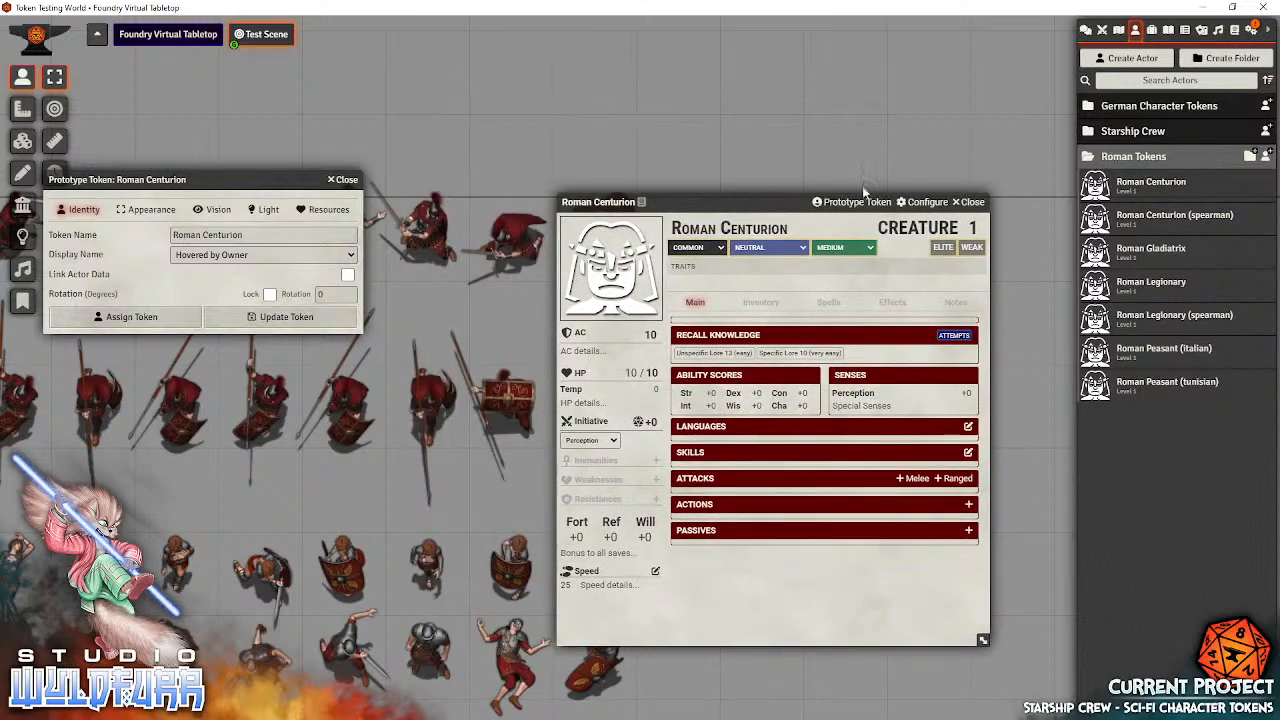
click(970, 203)
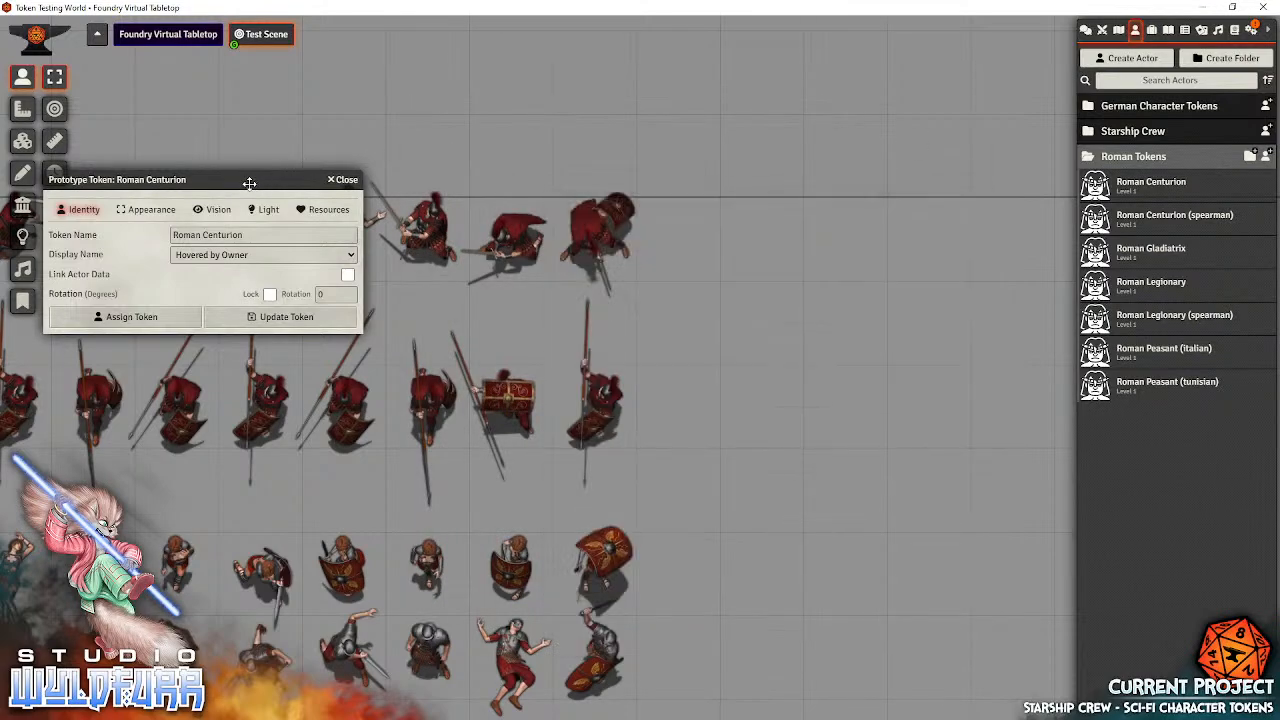
drag(246, 177, 910, 187)
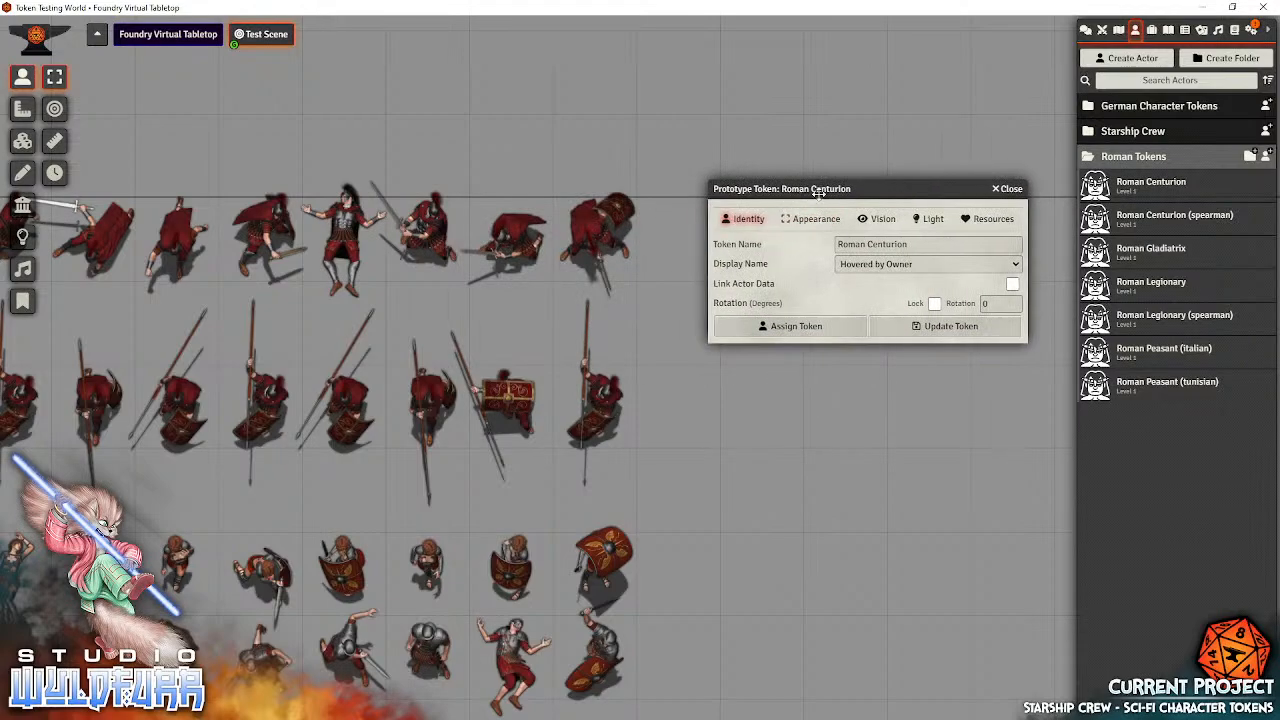
drag(789, 190, 724, 181)
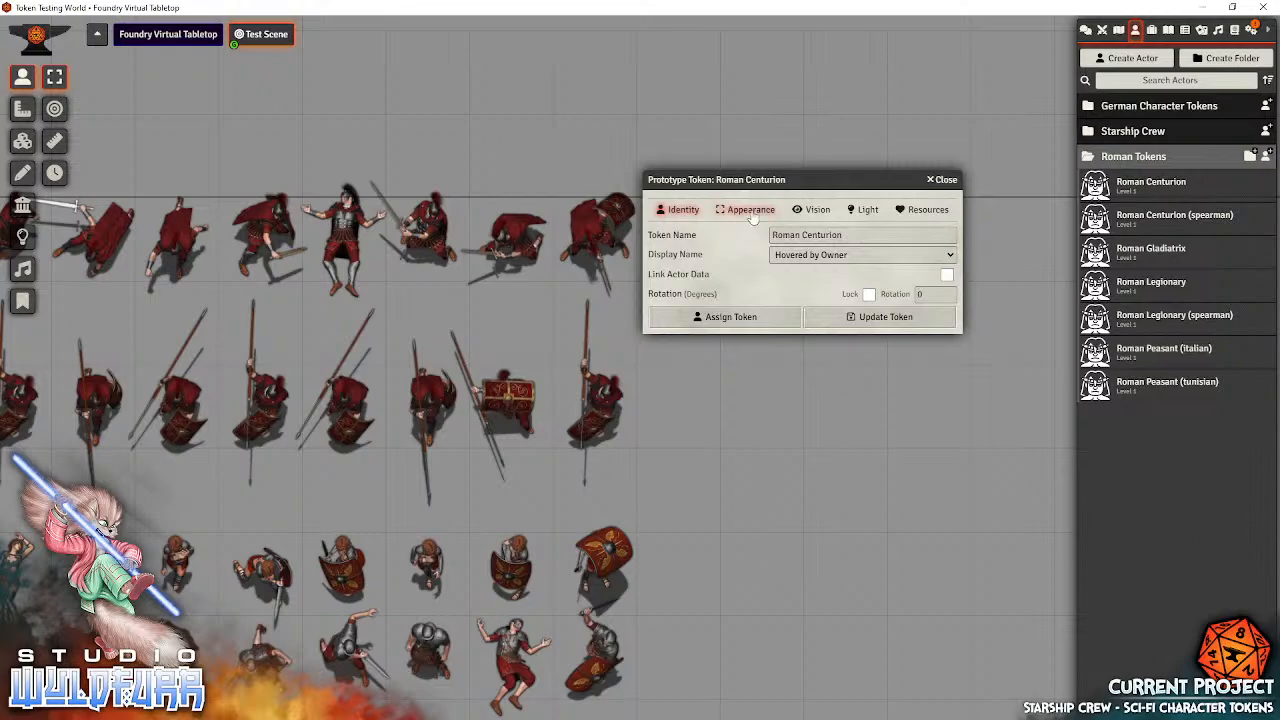
click(752, 212)
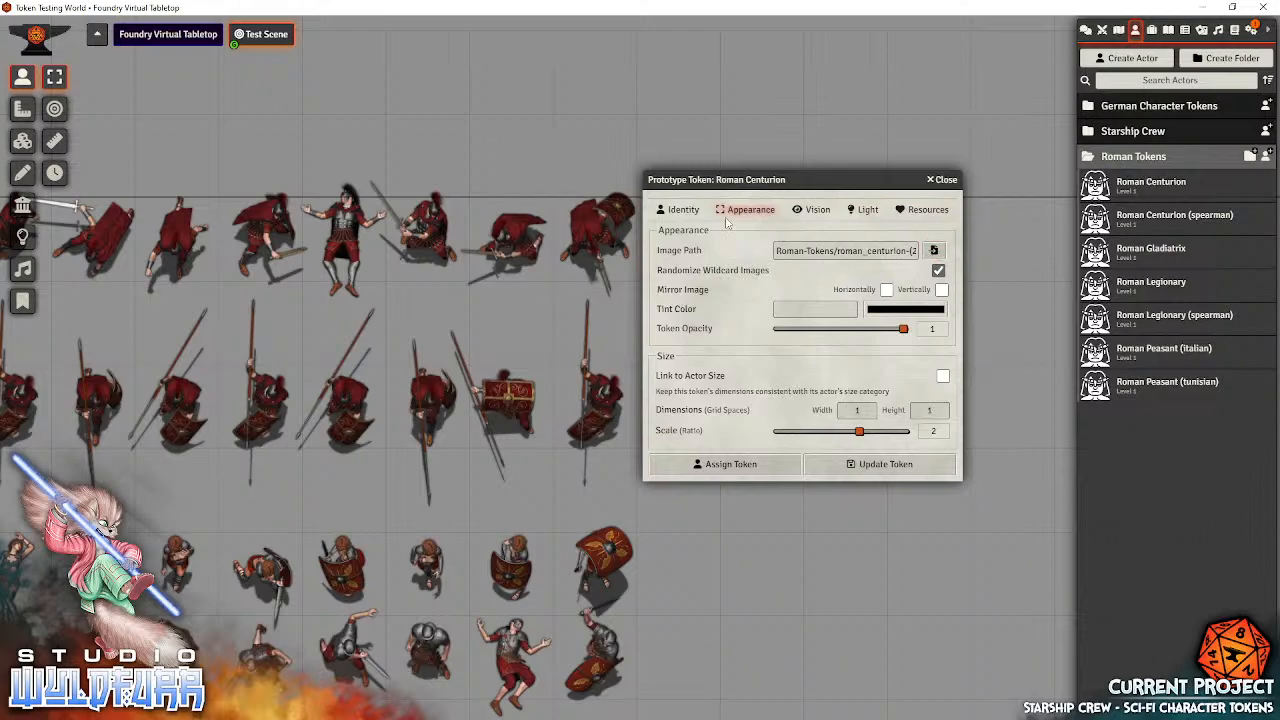
drag(694, 181, 738, 218)
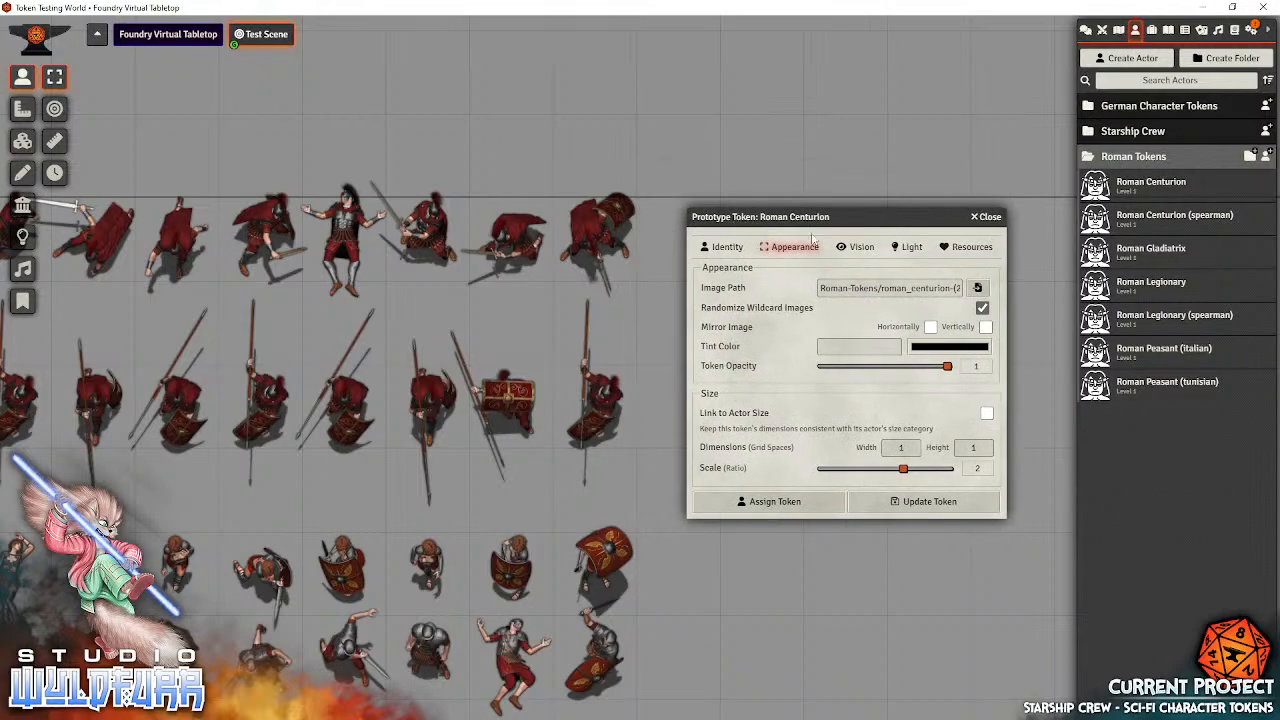
Browse for the token image and display the roman_centurion-(2) folder contents as image tiles
click(977, 288)
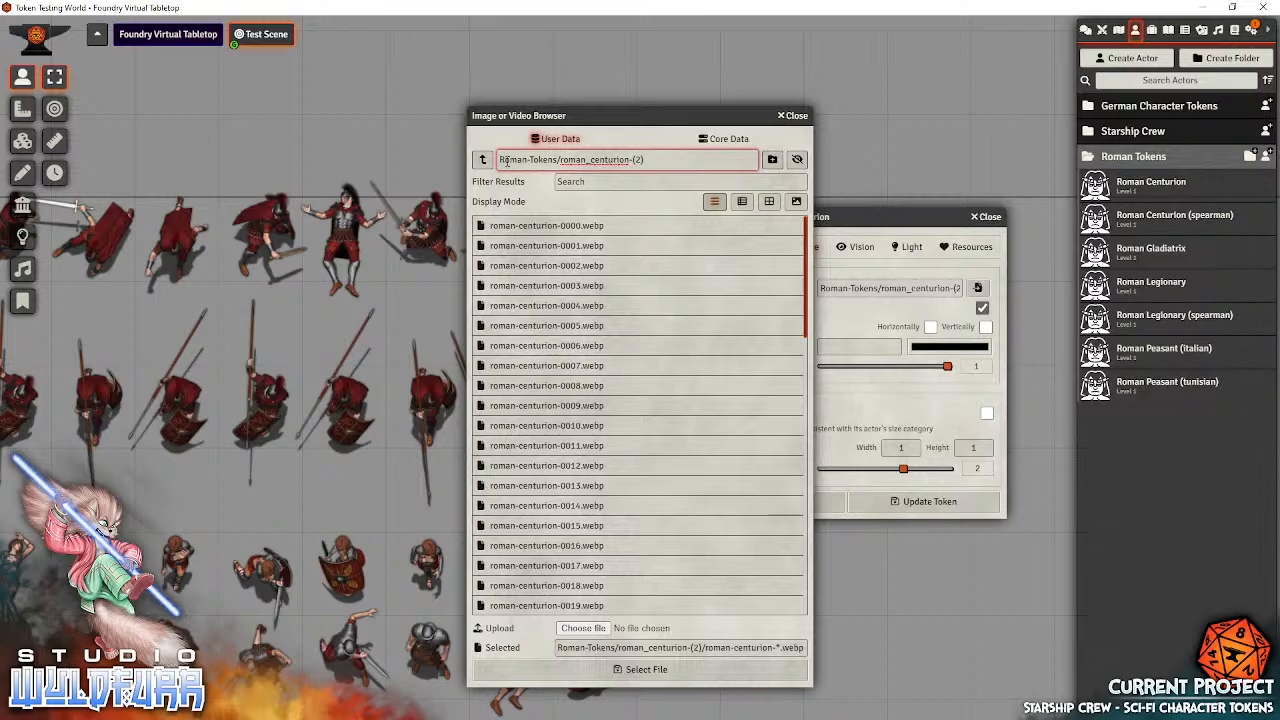
drag(499, 160, 549, 159)
click(658, 161)
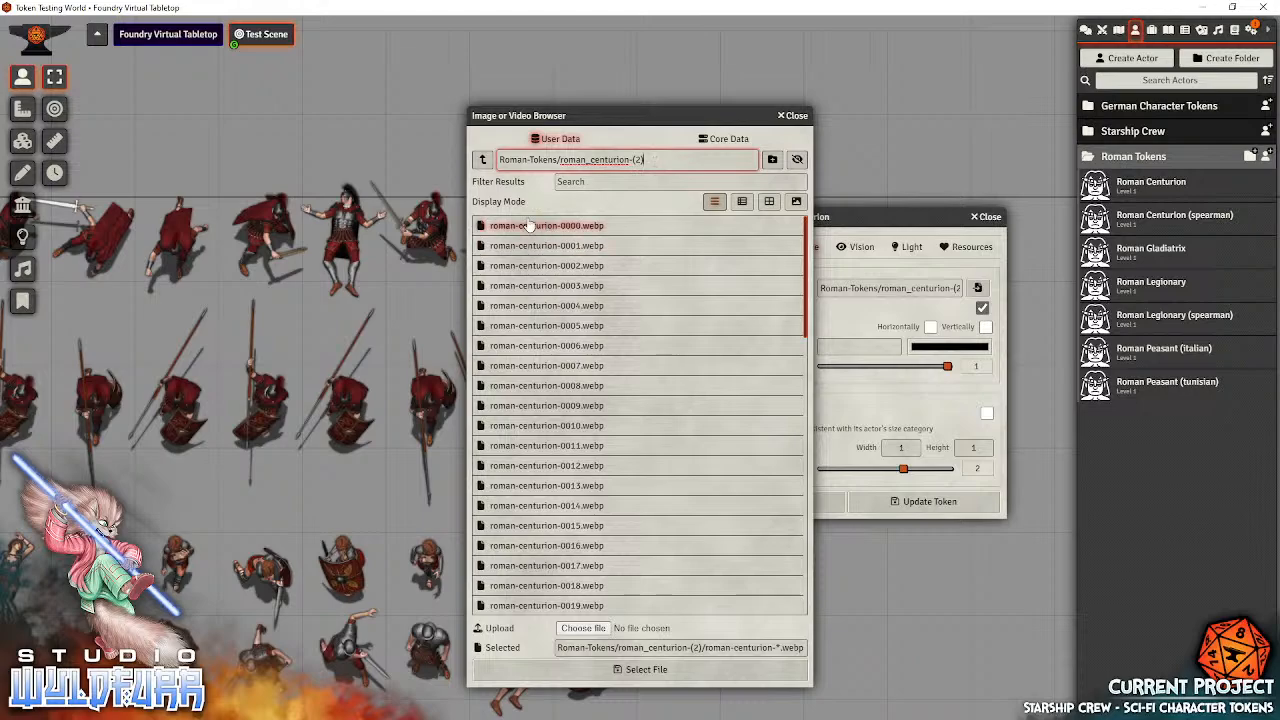
click(767, 202)
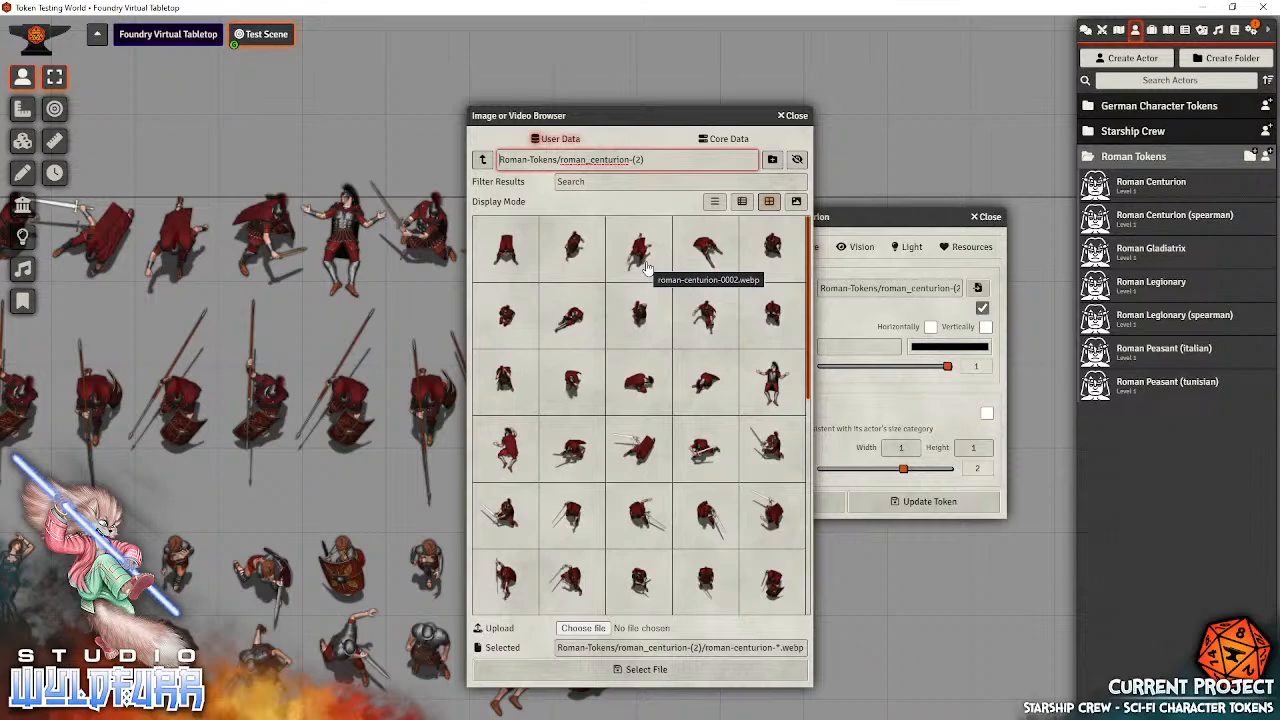
Set the token image to roman-centurion-0053.webp, turn off Randomize Wildcard Images and update the prototype token
click(570, 388)
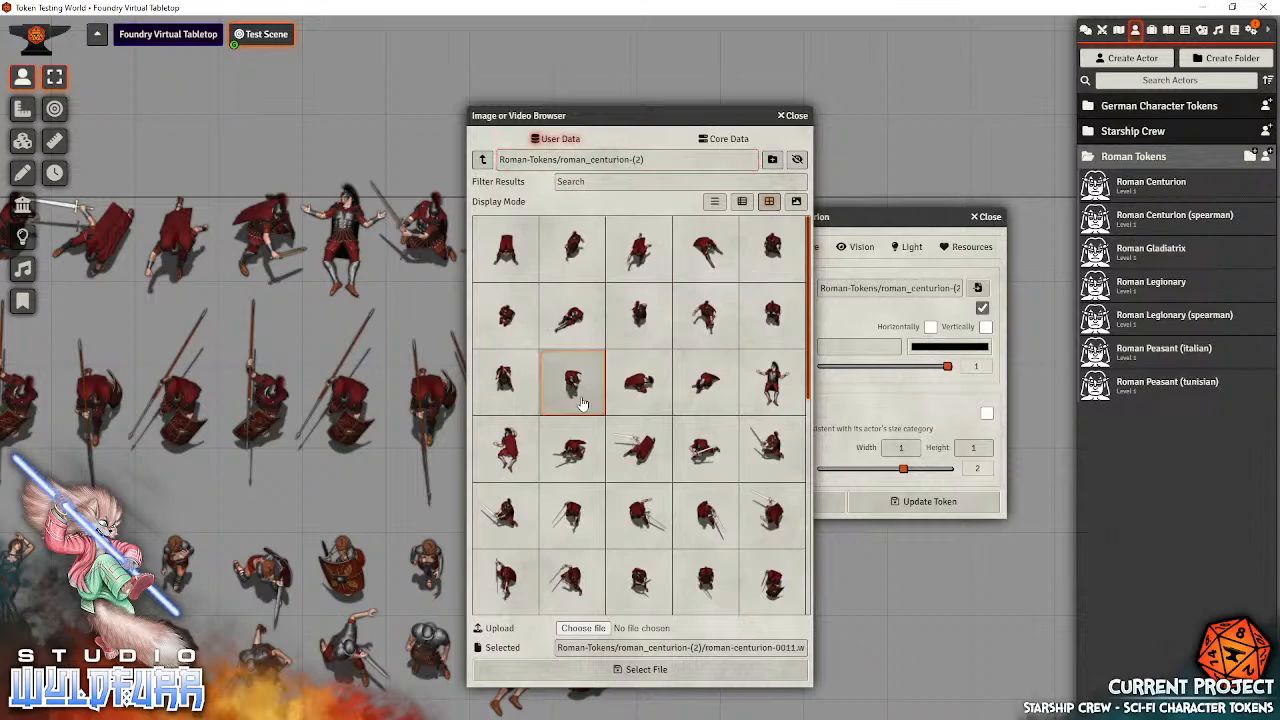
scroll(672, 405, down, 5)
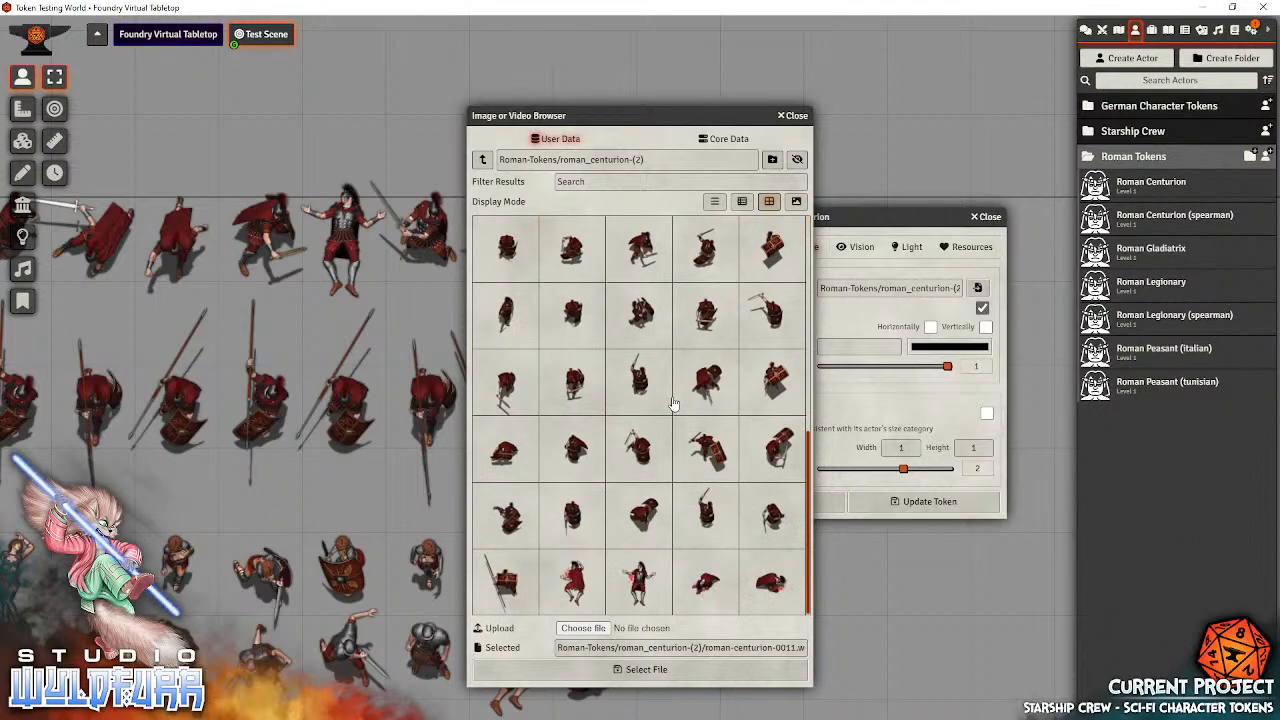
click(688, 469)
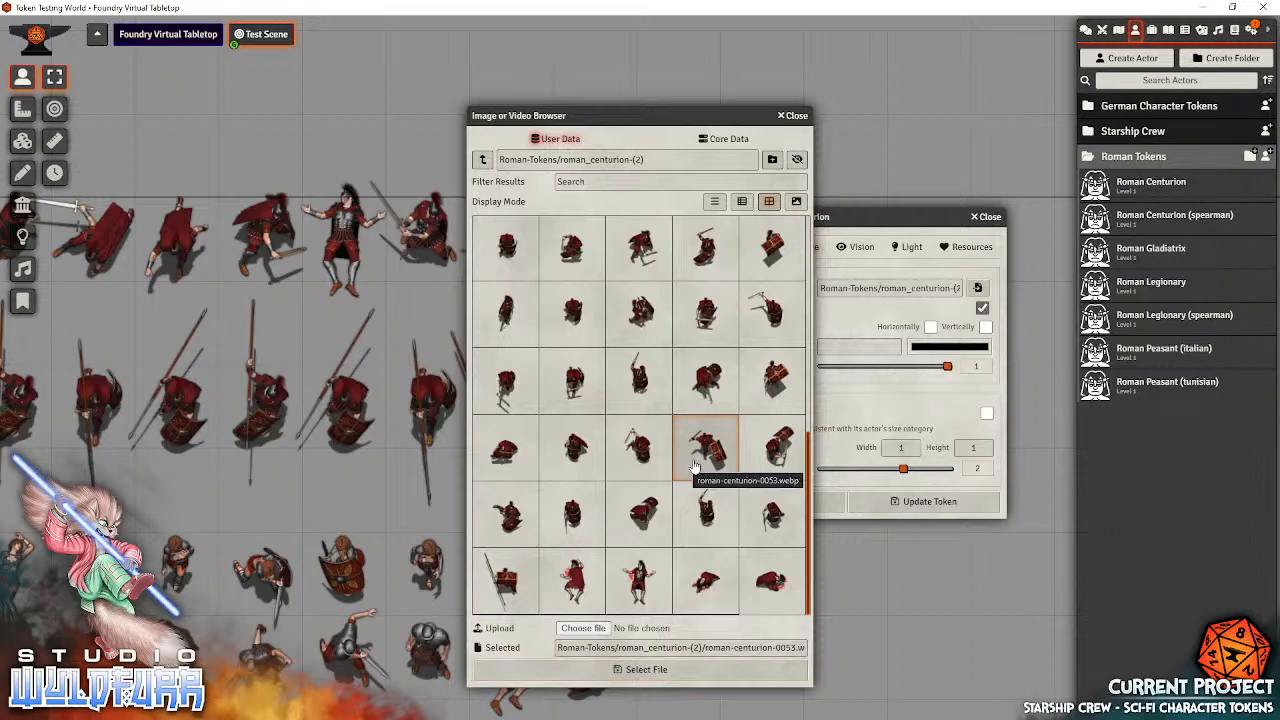
click(646, 670)
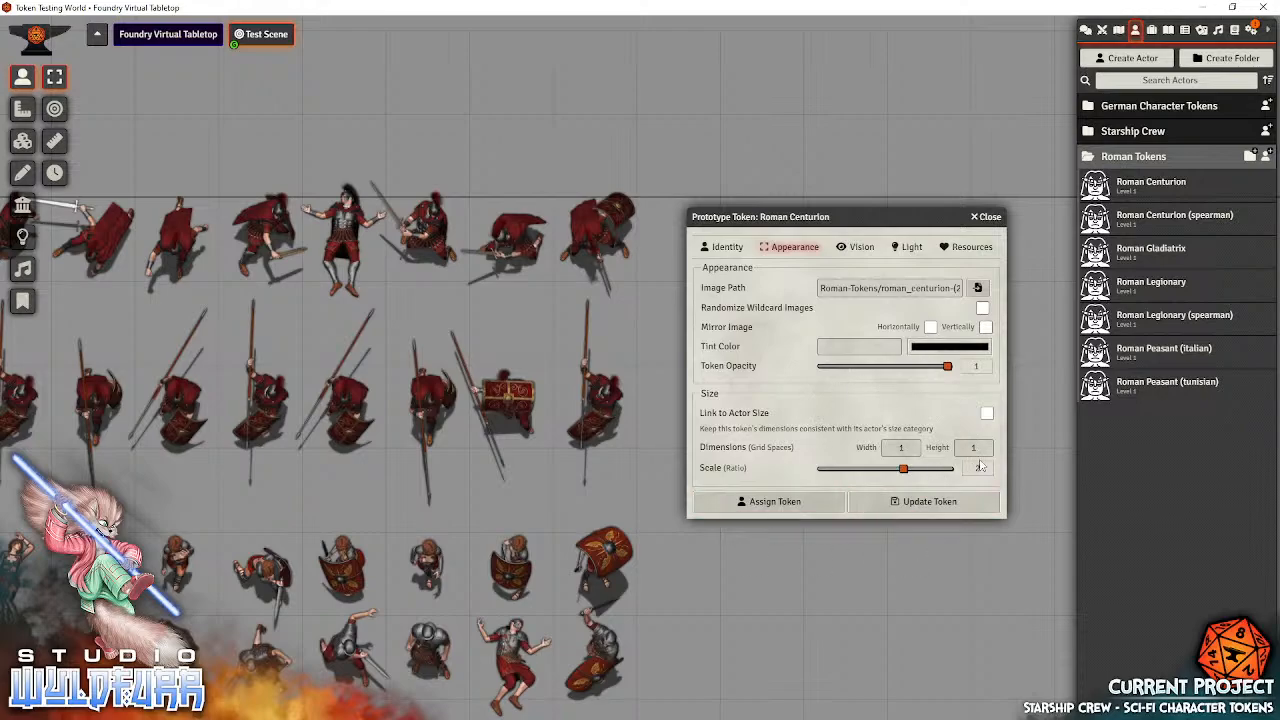
click(923, 503)
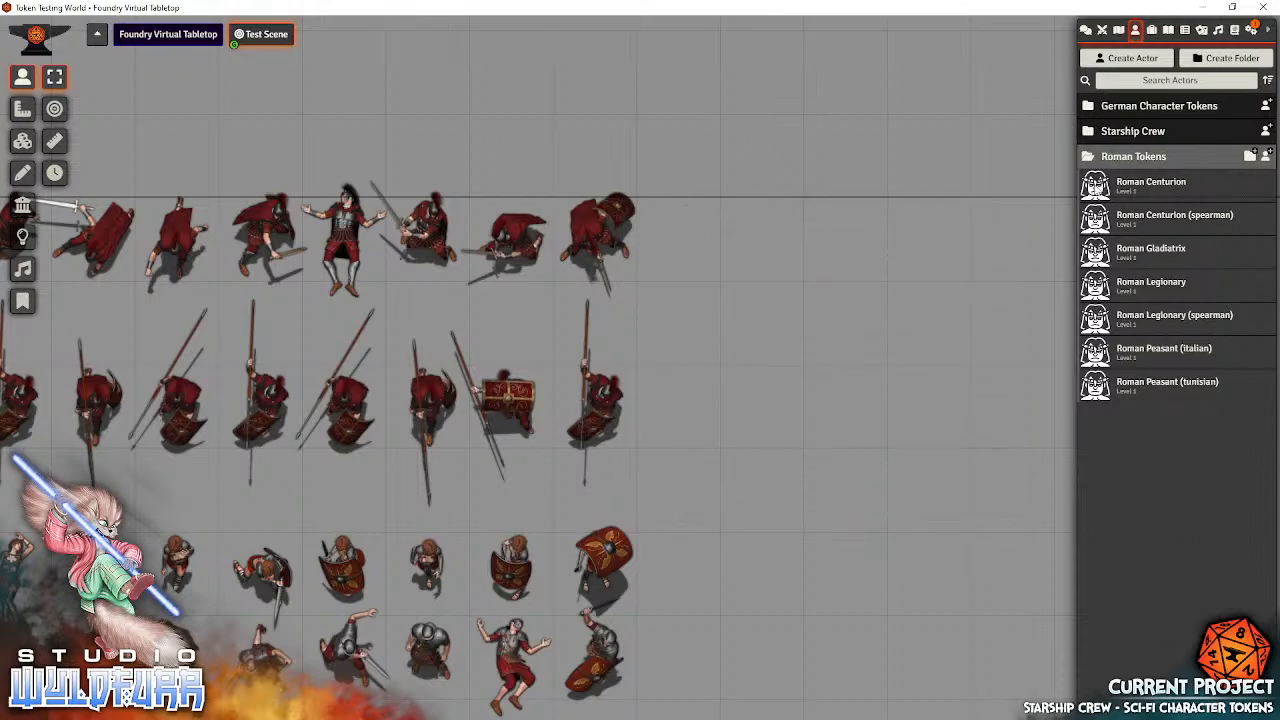
Place three Roman Centurion tokens side by side in the empty area beside the existing token rows
drag(1100, 188, 845, 330)
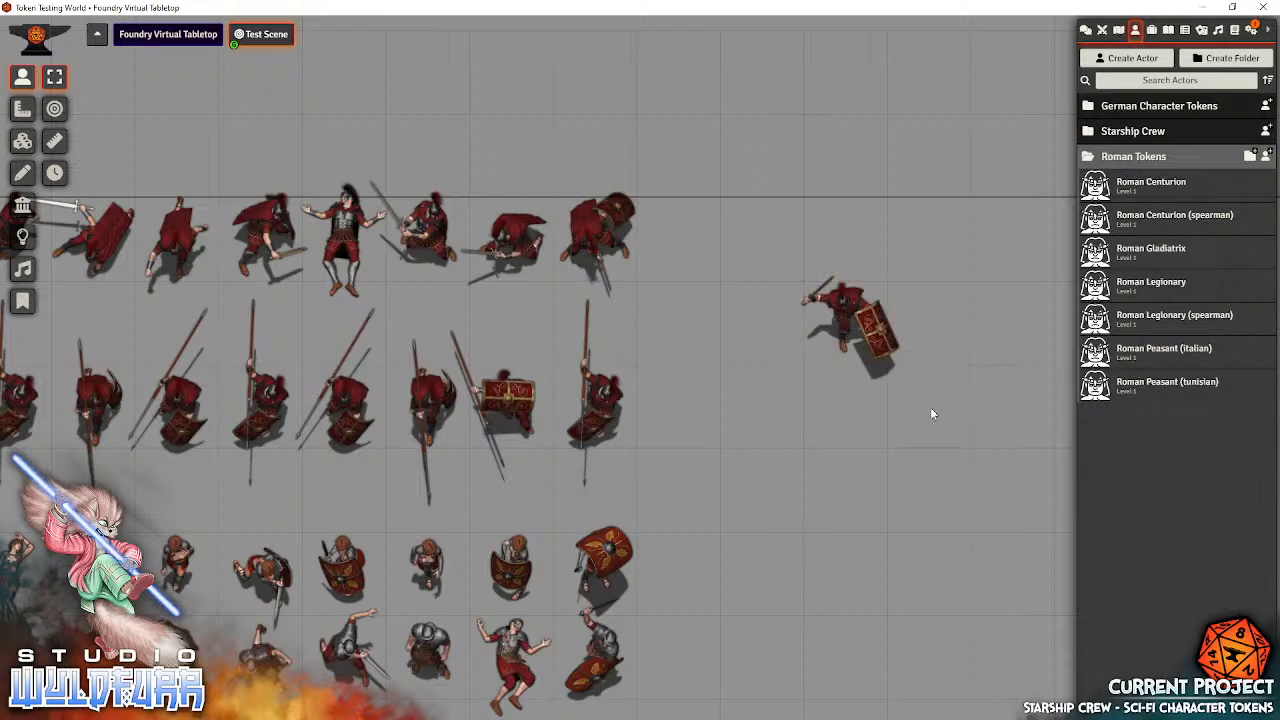
drag(911, 423, 734, 443)
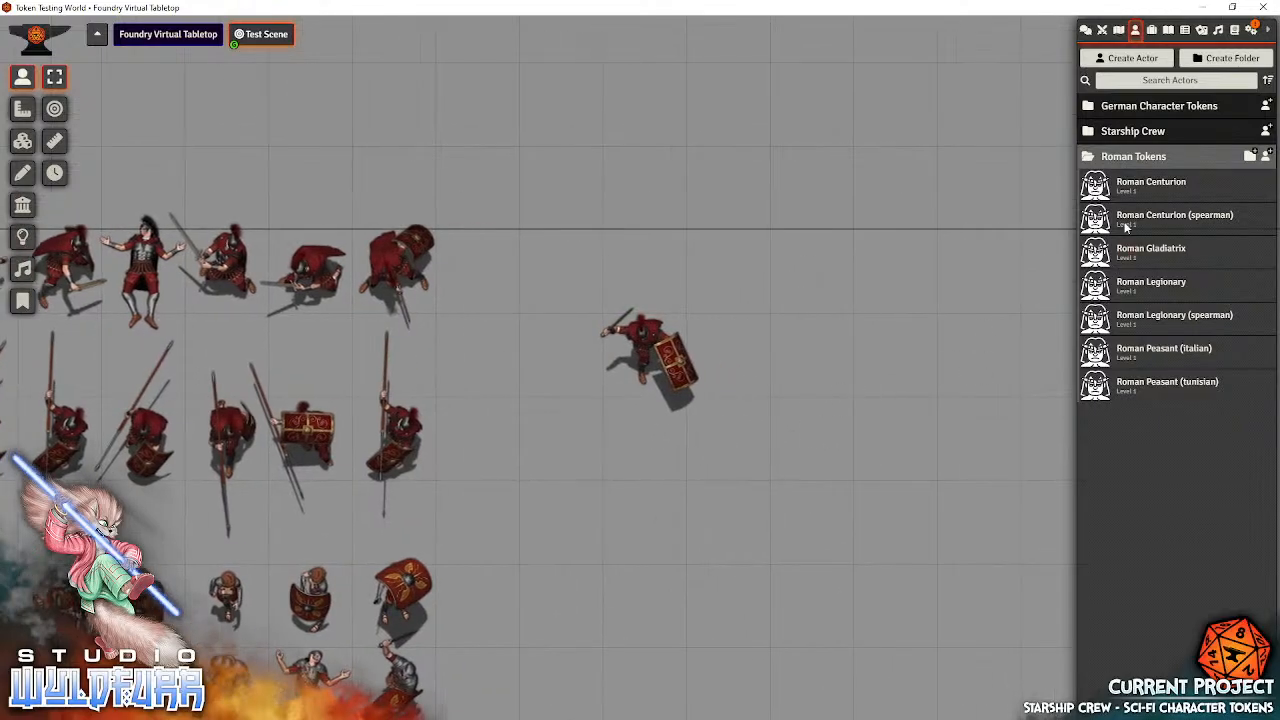
drag(1098, 185, 753, 350)
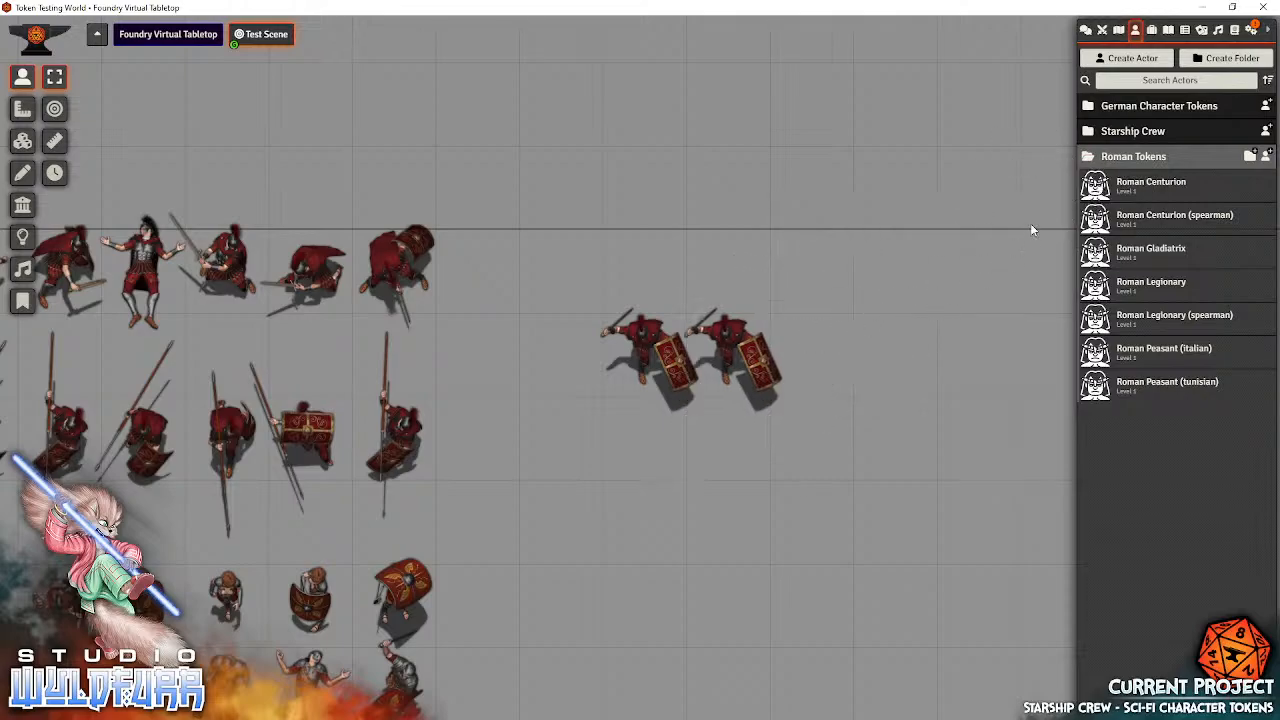
drag(1098, 185, 818, 352)
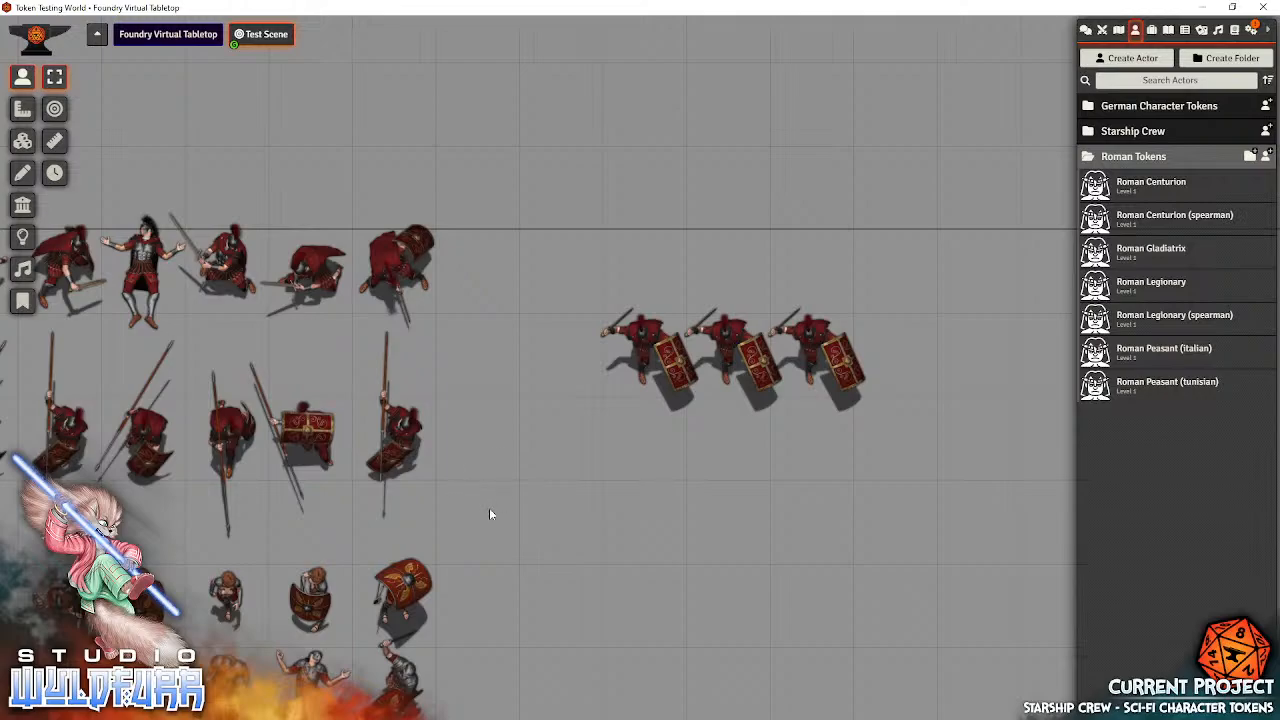
Delete the three test Roman Centurion tokens standing apart from the existing rows
drag(493, 513, 376, 465)
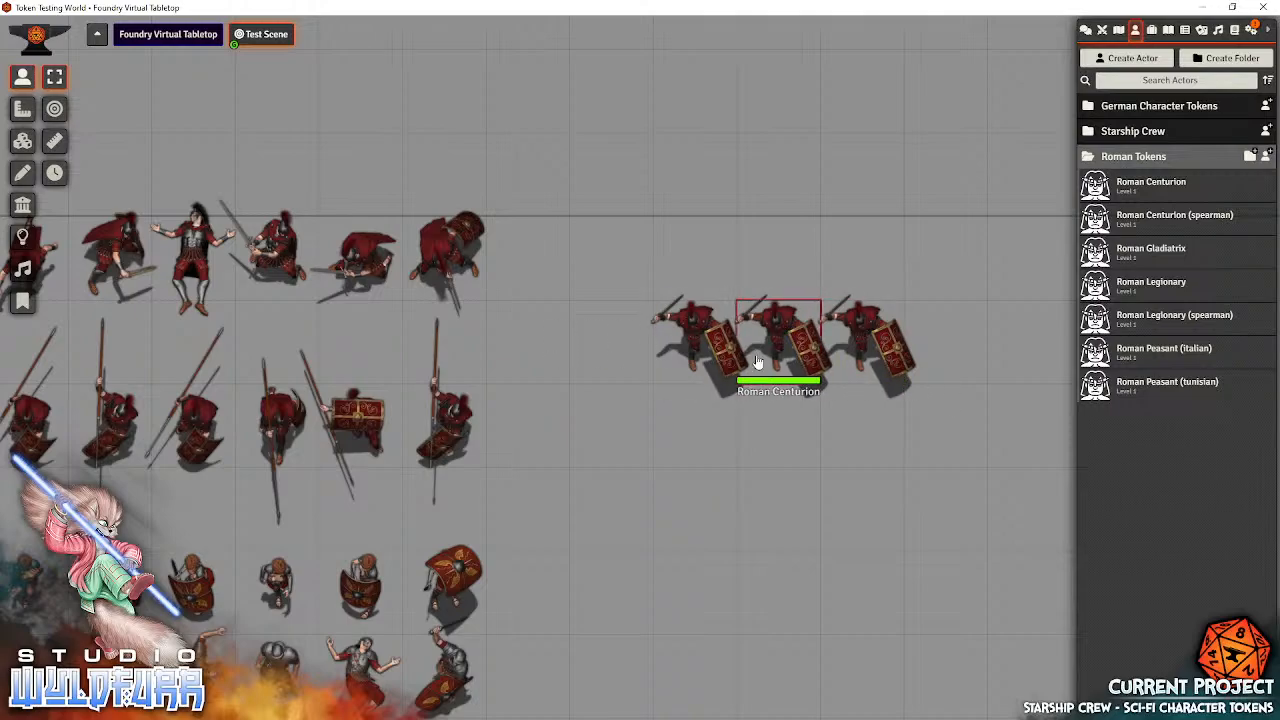
drag(622, 270, 993, 428)
key(Delete)
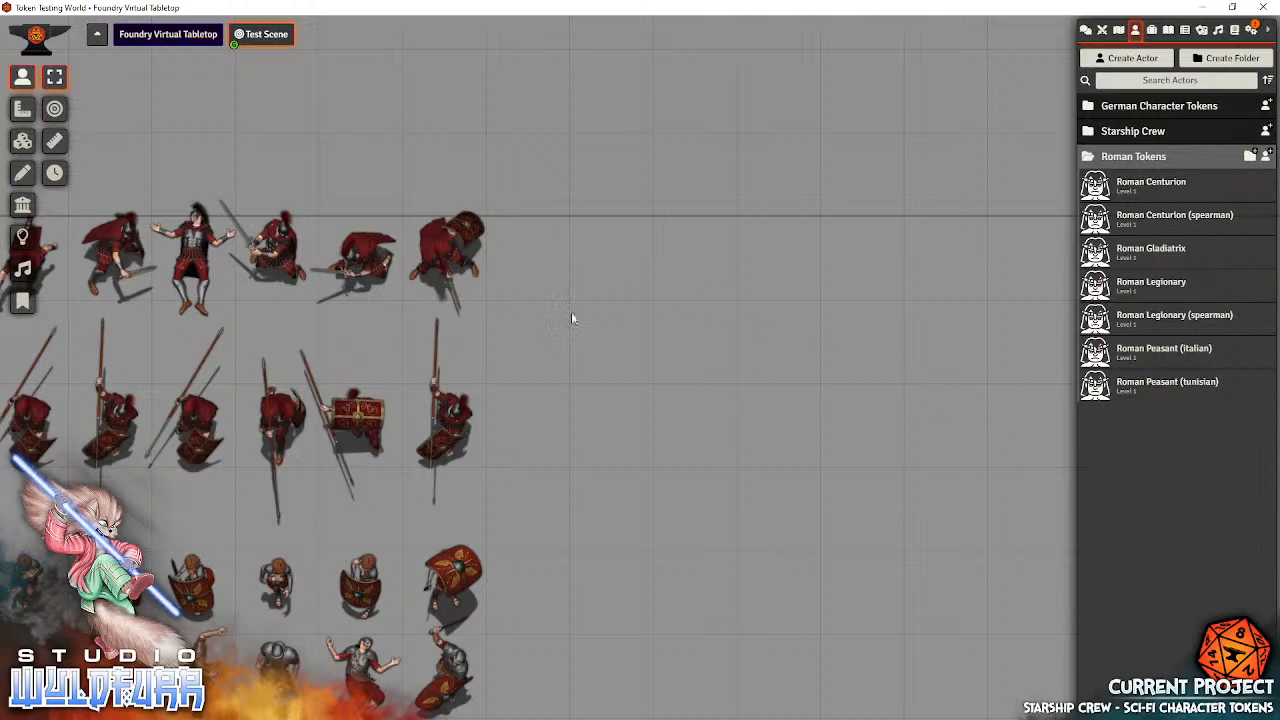
Reopen the Roman Centurion's prototype token appearance settings and close the actor sheet
drag(483, 163, 1086, 311)
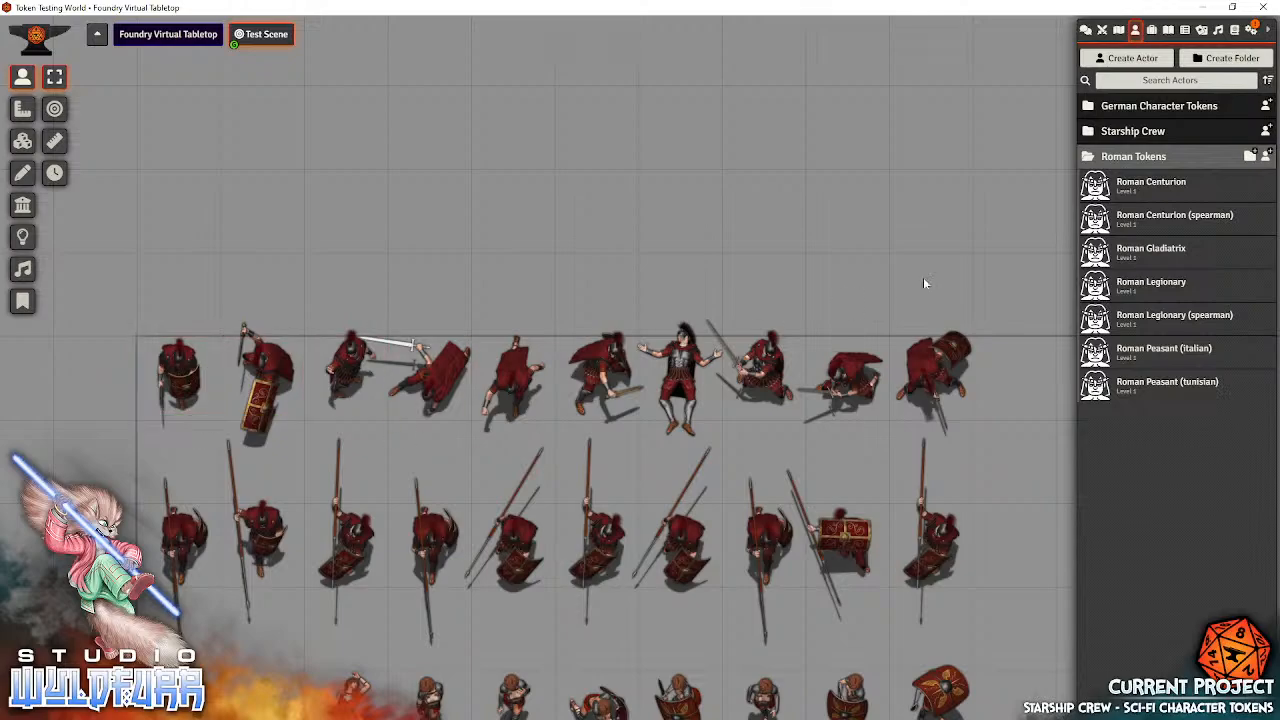
click(1130, 190)
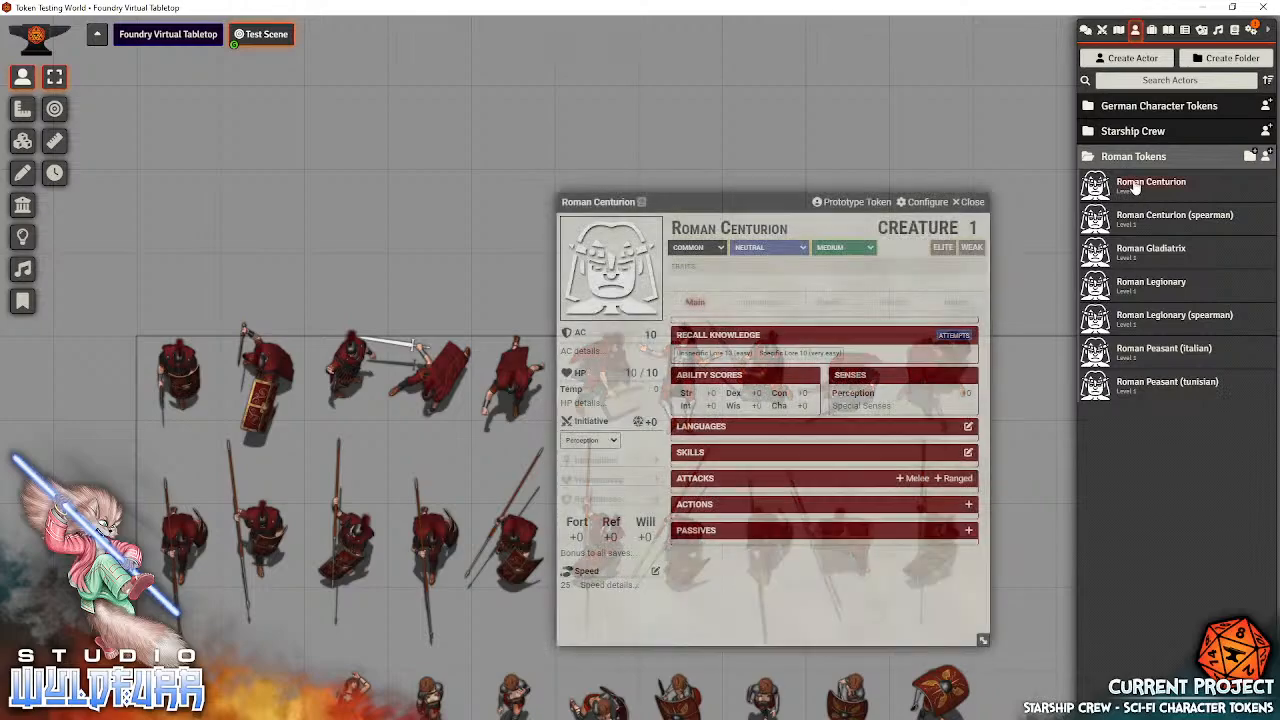
click(855, 202)
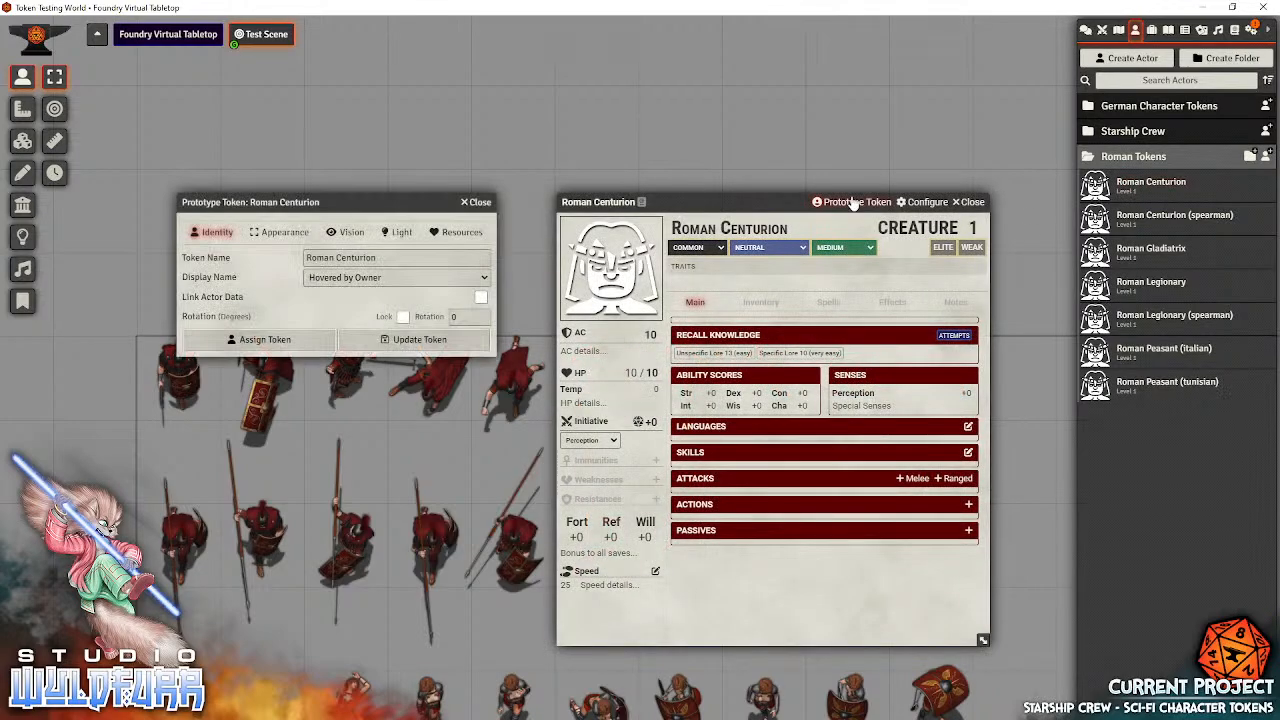
click(960, 203)
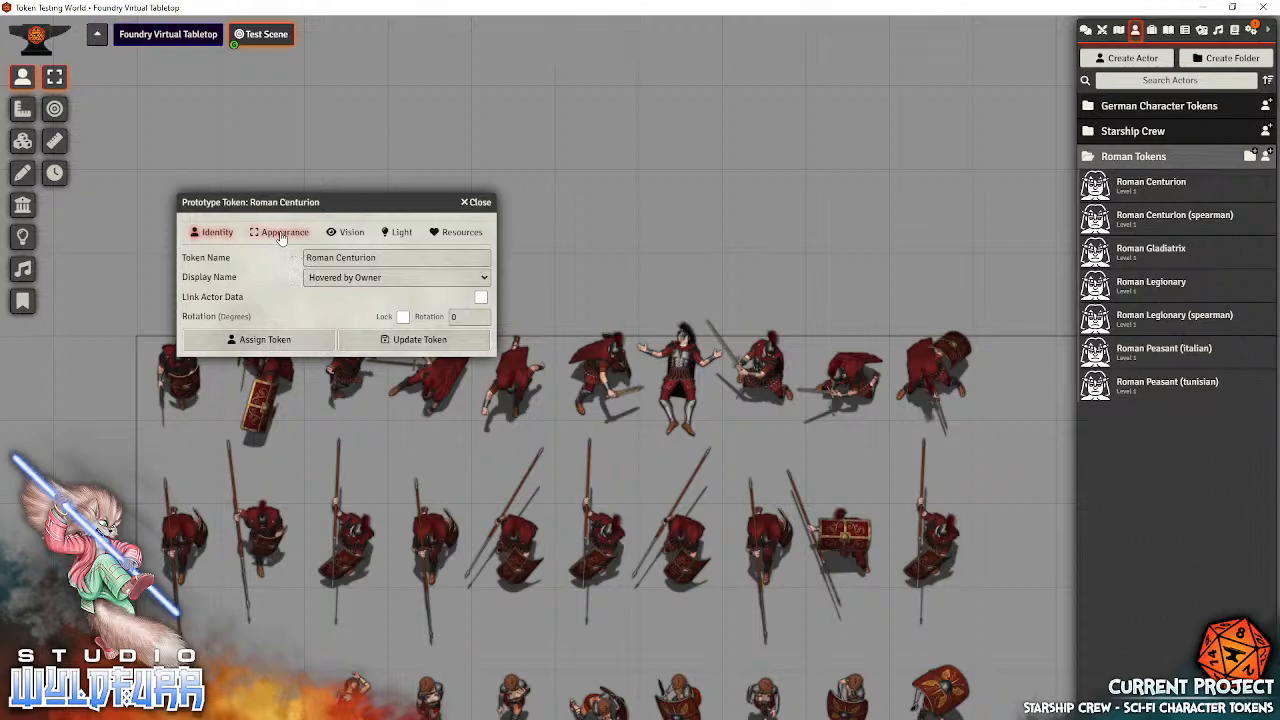
click(285, 233)
Replace the number 0053 in the token's image file name with the wildcard * and turn on Randomize Wildcard Images
click(400, 273)
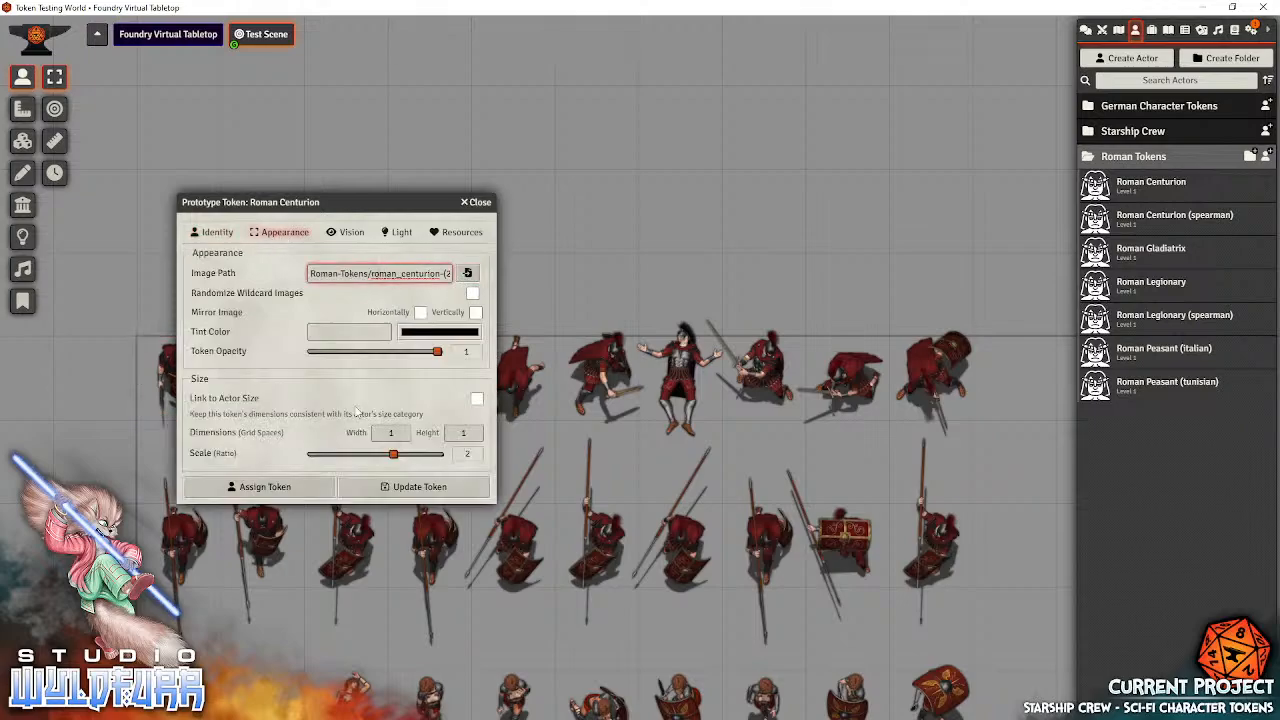
click(387, 273)
key(Right)
key(Right)
key(Right)
key(Right)
key(Right)
key(Right)
key(Right)
key(Right)
key(Right)
key(Right)
key(Right)
key(Right)
key(Right)
key(Right)
key(Right)
key(Right)
key(Right)
key(Right)
key(Right)
key(Right)
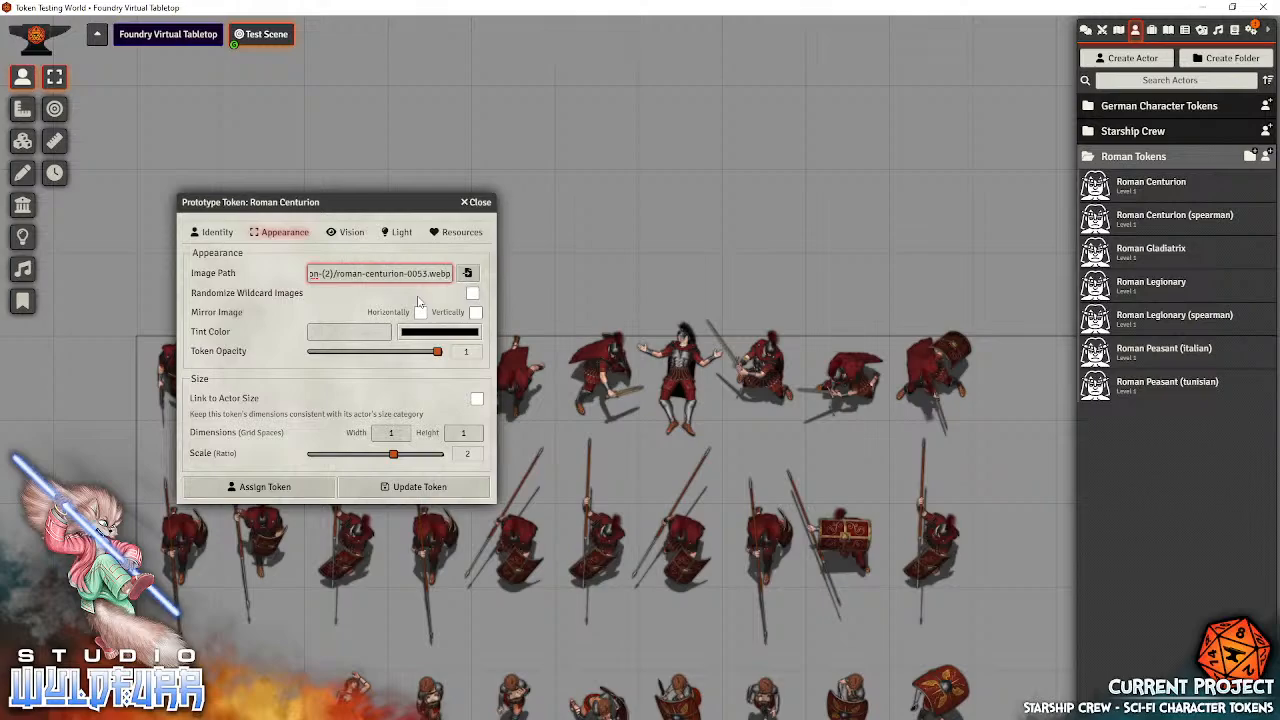
key(shift+End)
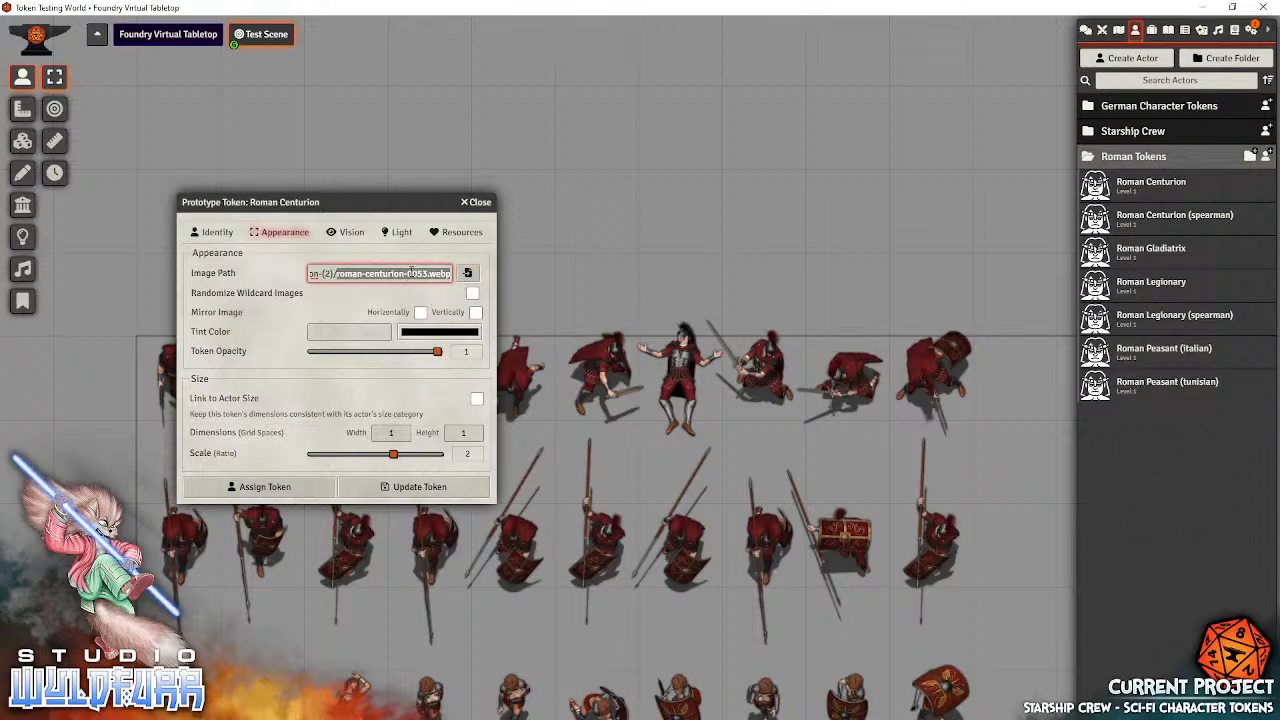
click(410, 272)
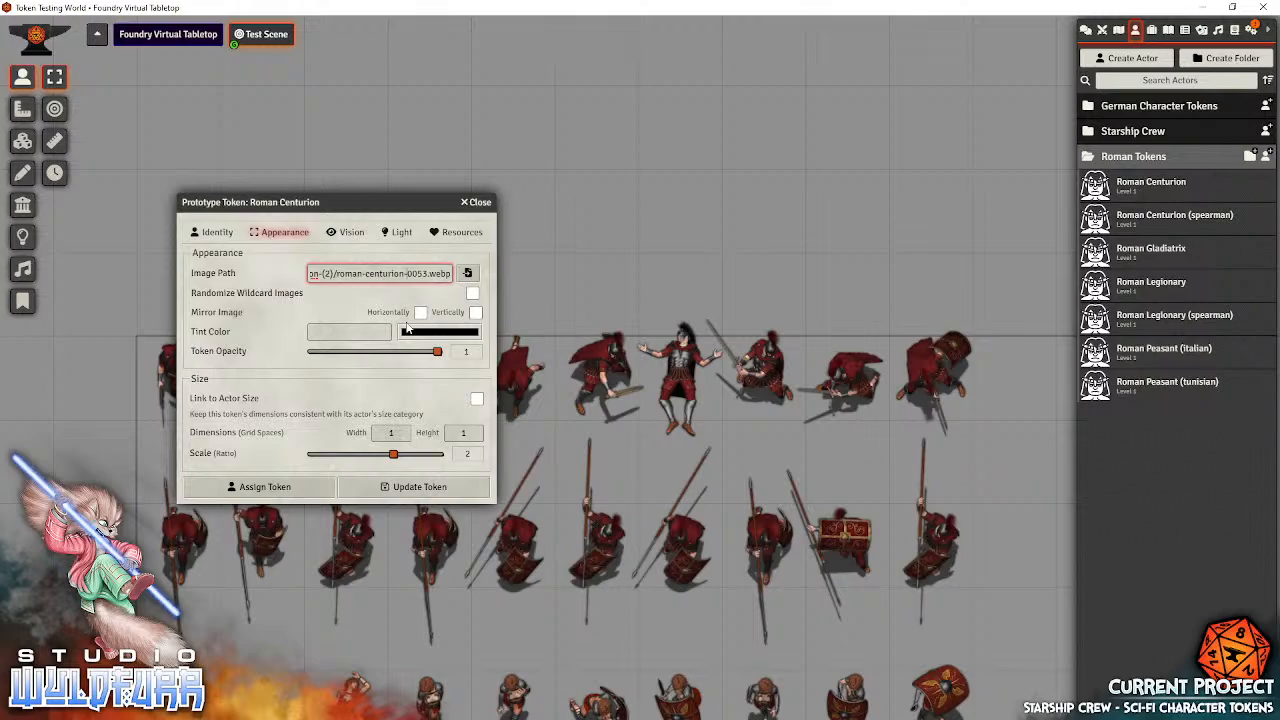
key(shift+Right)
key(shift+Right)
key(shift+Right)
key(shift+Right)
text(*)
click(472, 295)
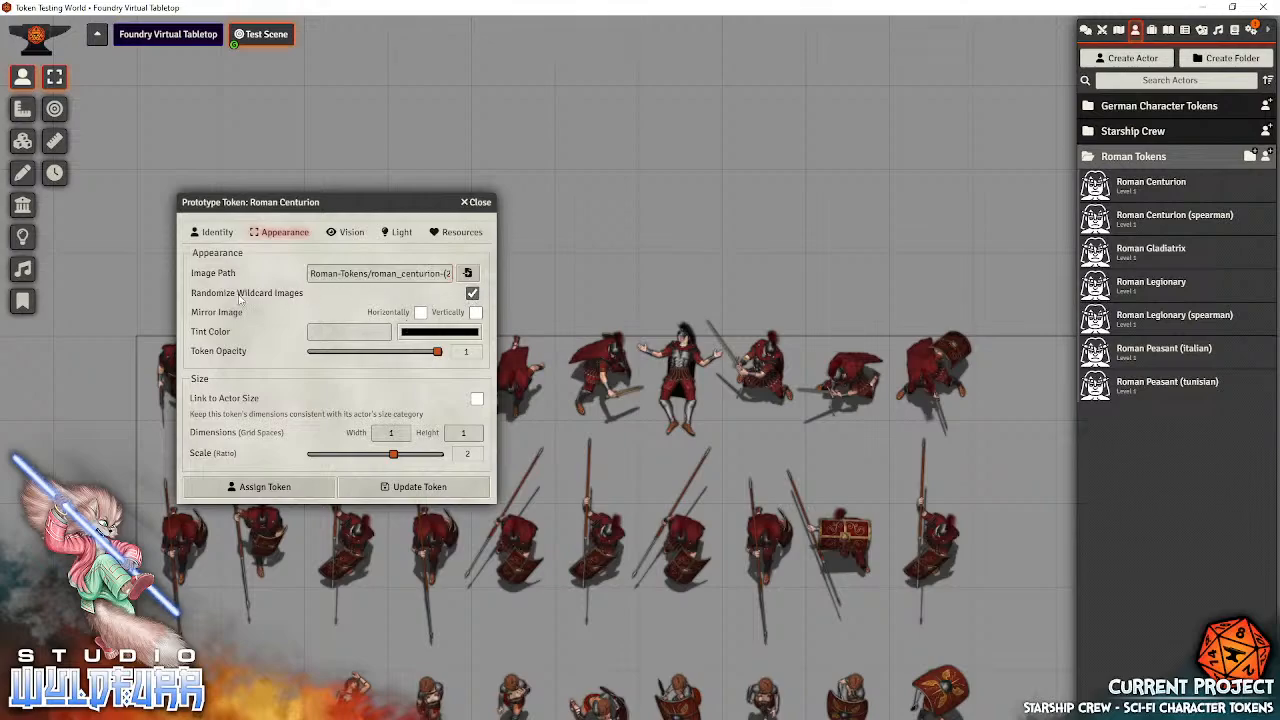
Check the wildcard file name at the end of the image path and update the prototype token
click(410, 277)
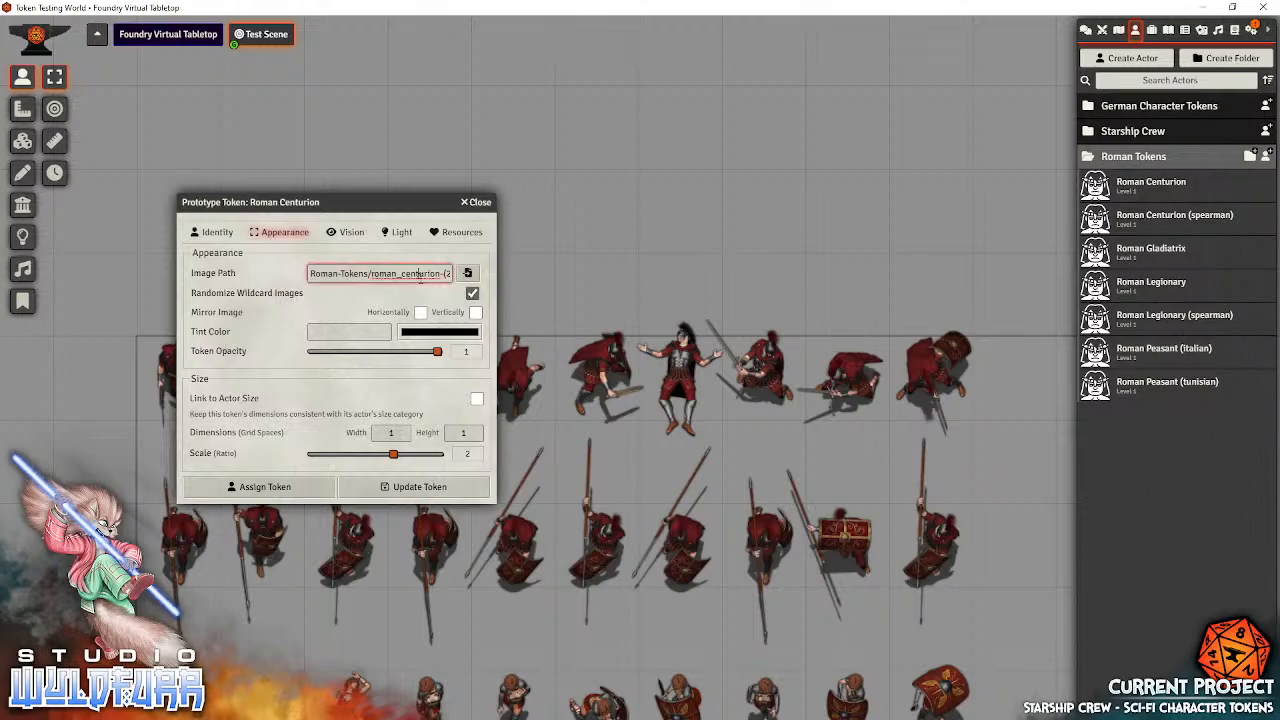
key(End)
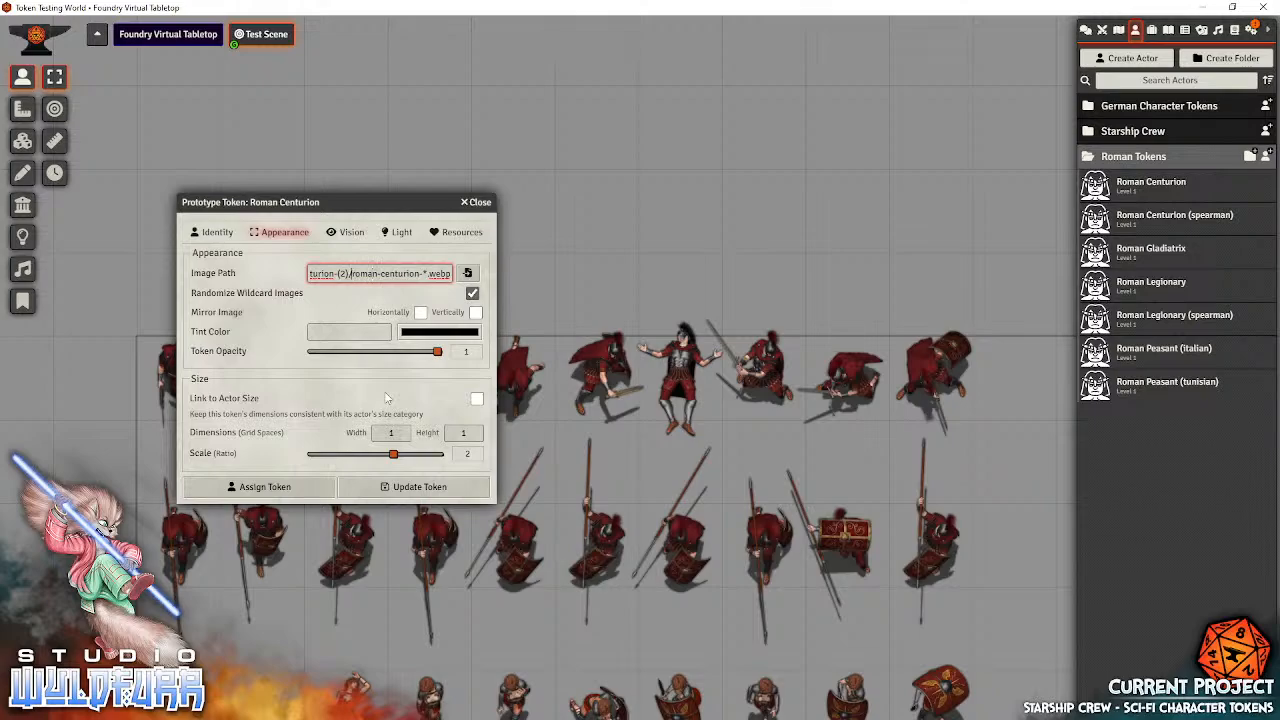
key(shift+Right)
key(shift+Right)
key(shift+Right)
key(shift+Right)
key(shift+Right)
key(shift+Right)
key(shift+Right)
key(shift+Right)
key(shift+Right)
key(shift+Right)
key(shift+Right)
key(shift+Right)
key(shift+Right)
key(shift+Right)
key(shift+Right)
key(shift+Right)
key(Right)
key(shift+Right)
key(Left)
key(shift+Right)
click(417, 486)
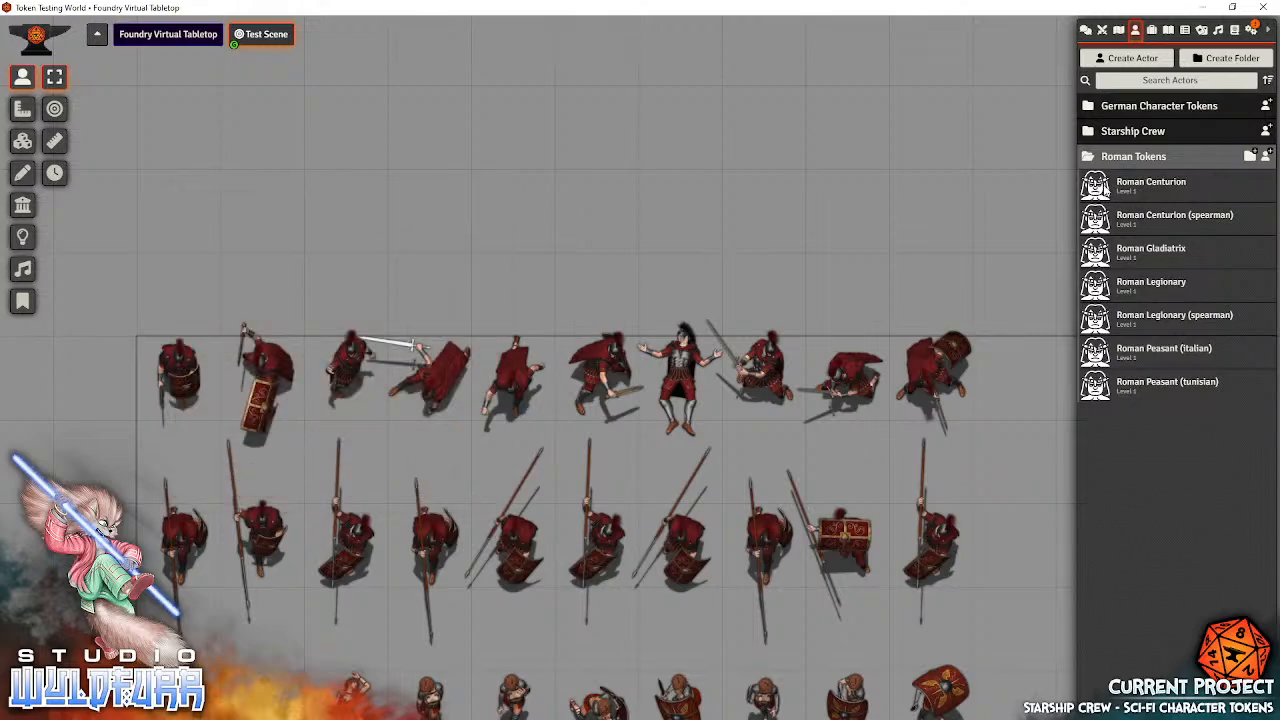
Place twelve Roman Centurion tokens in two rows of six in the empty area above the existing token rows
drag(1100, 186, 471, 181)
drag(1090, 205, 515, 205)
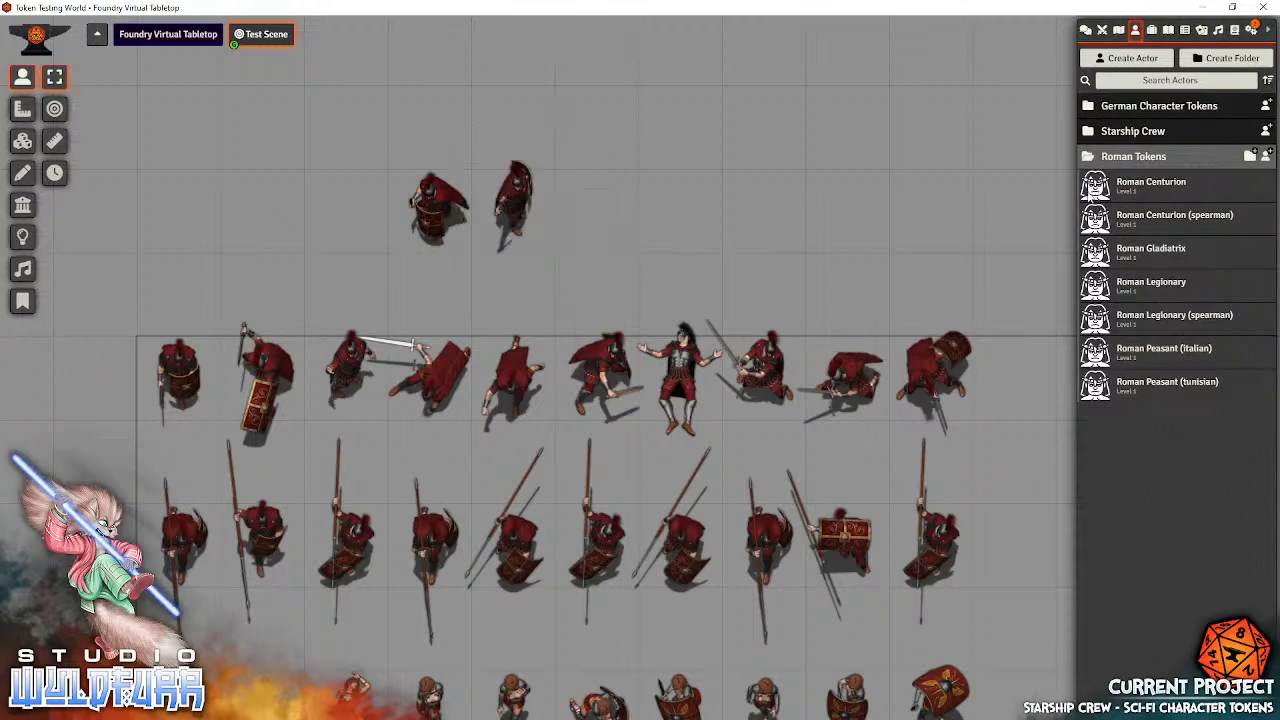
drag(1090, 198, 600, 212)
drag(1096, 190, 686, 208)
drag(1095, 188, 765, 208)
drag(1082, 187, 840, 212)
drag(1088, 196, 868, 138)
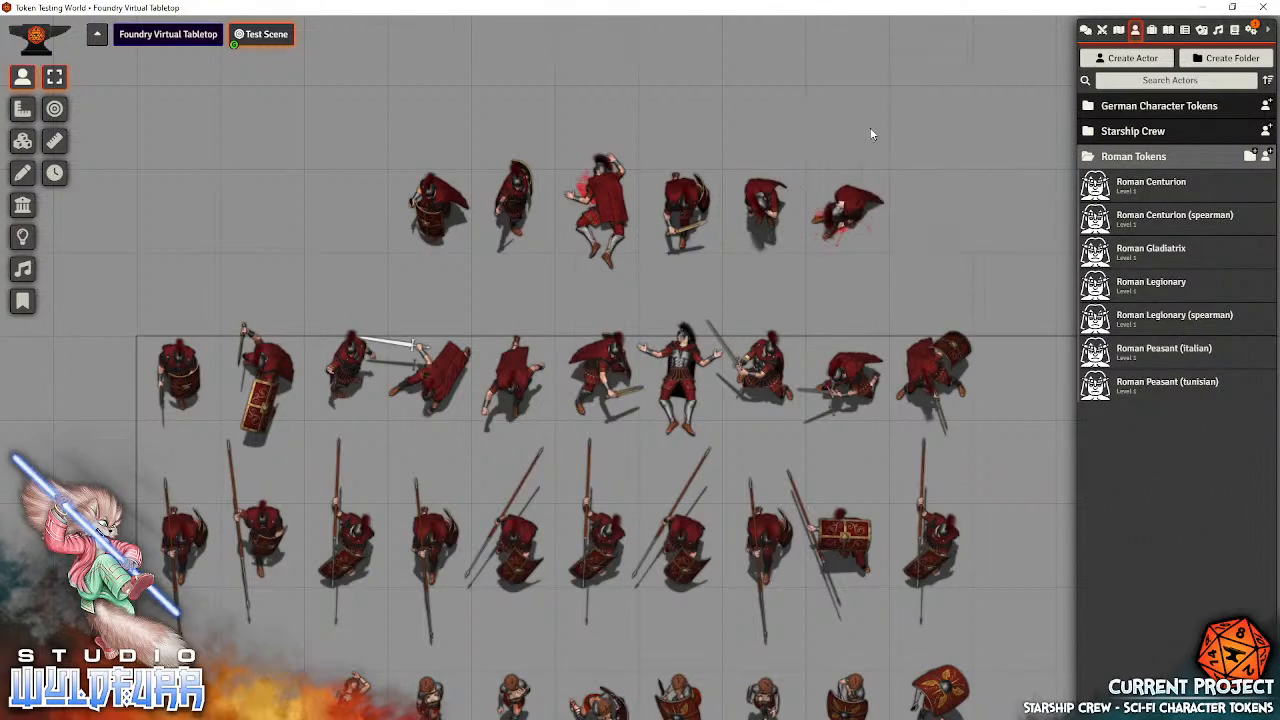
drag(1095, 185, 783, 136)
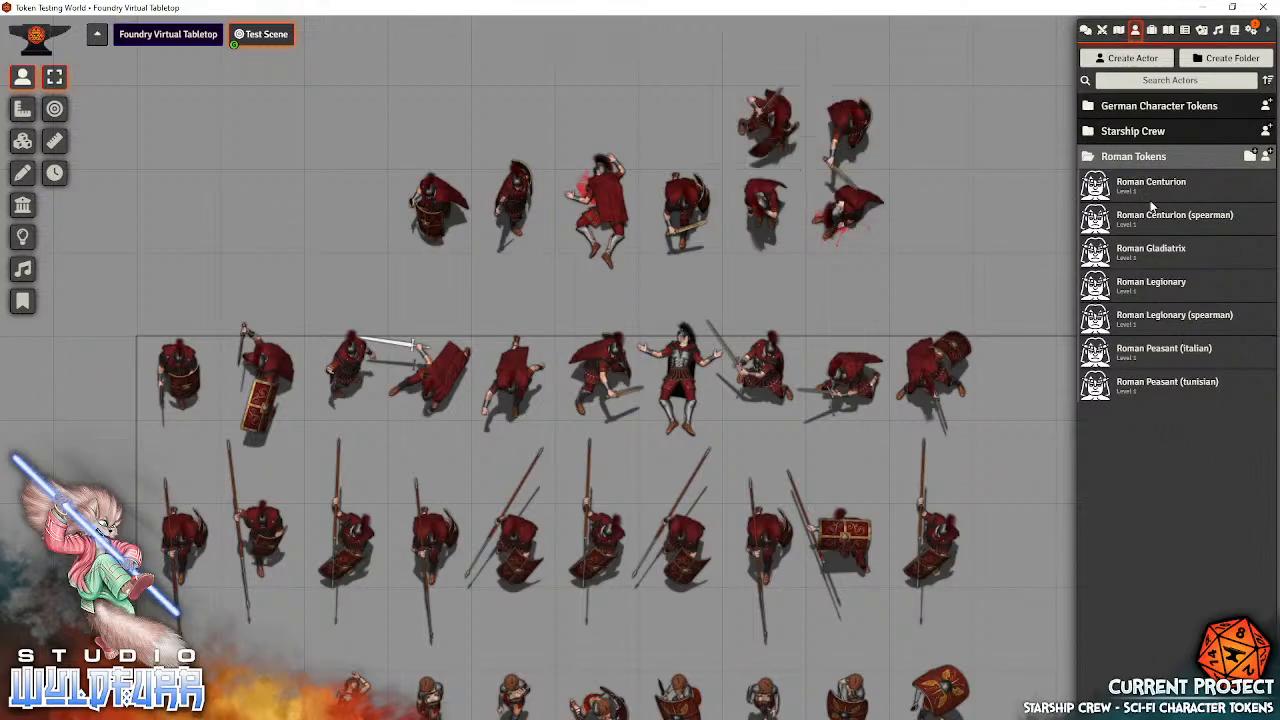
drag(1098, 197, 595, 123)
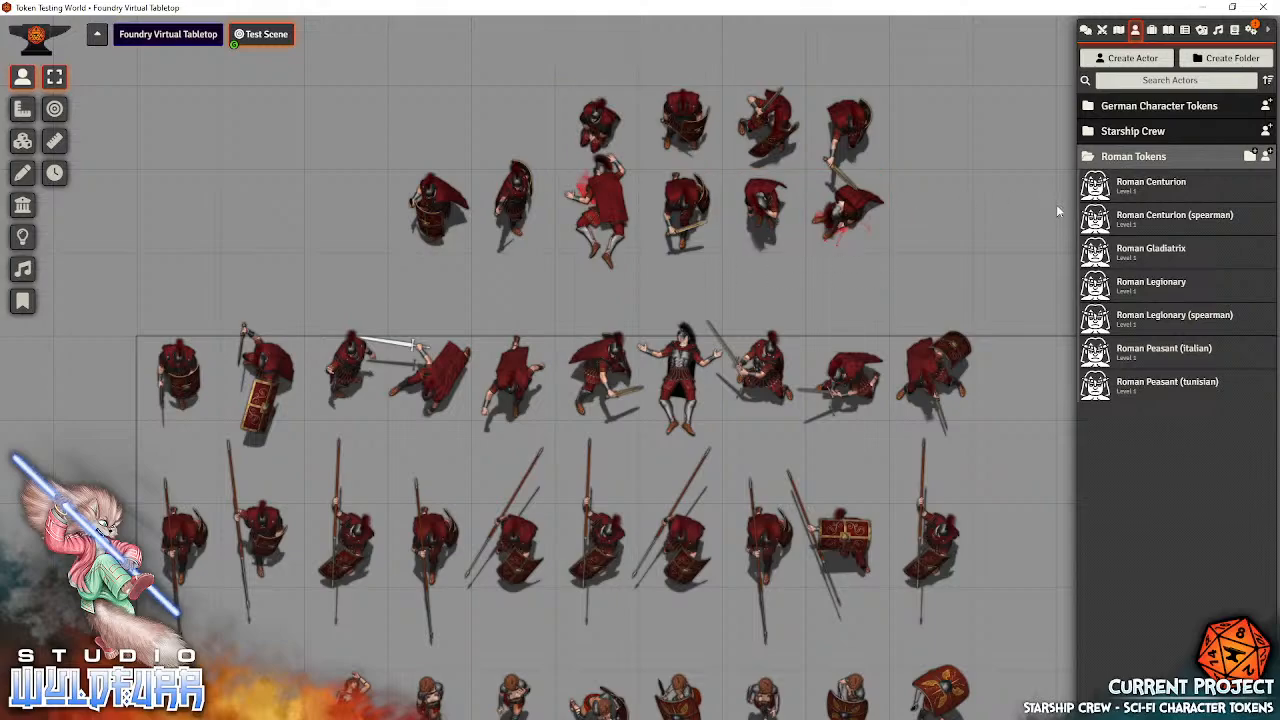
drag(1098, 188, 520, 130)
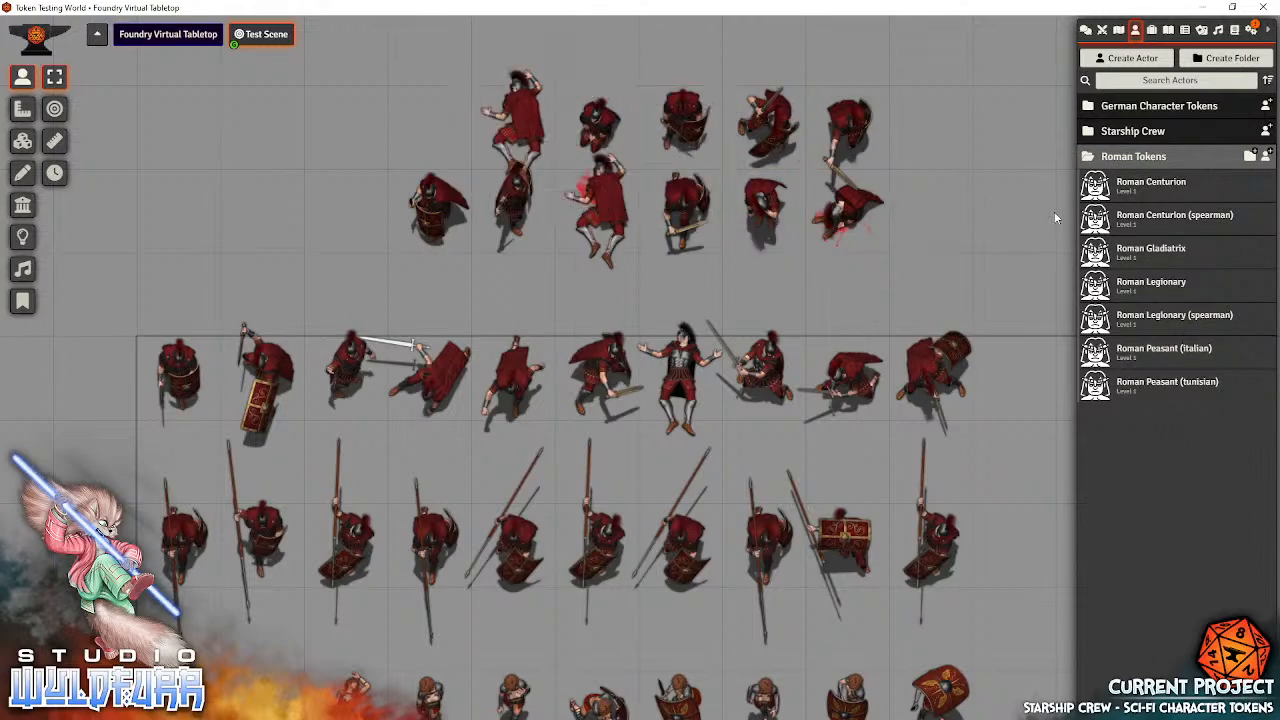
drag(1108, 196, 450, 132)
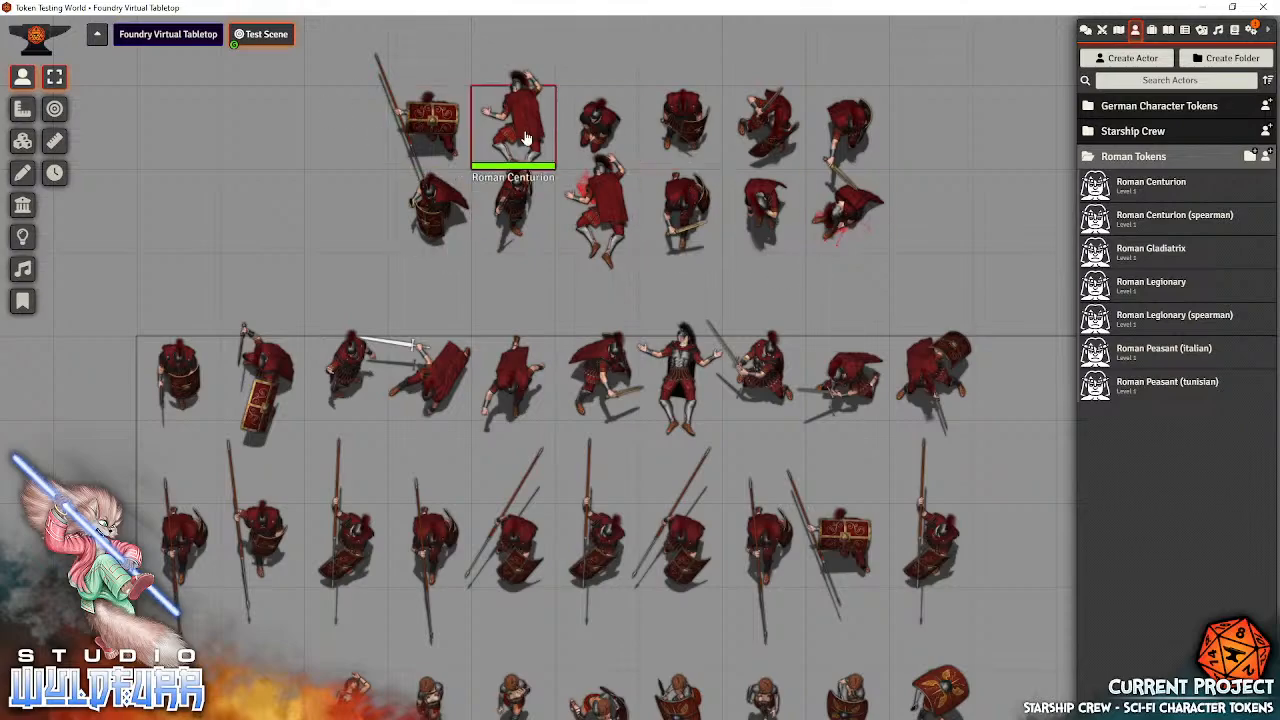
Delete the twelve test Roman Centurion tokens above the existing rows
drag(976, 226, 915, 342)
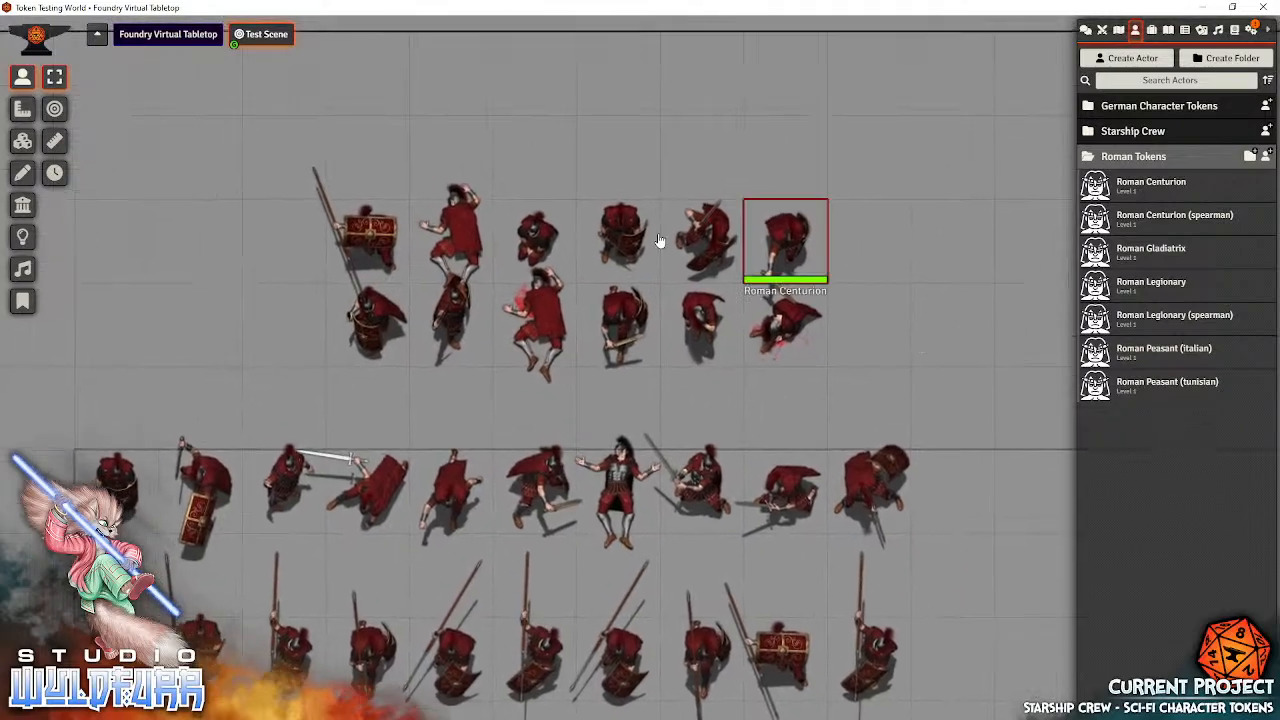
drag(218, 130, 935, 390)
key(Delete)
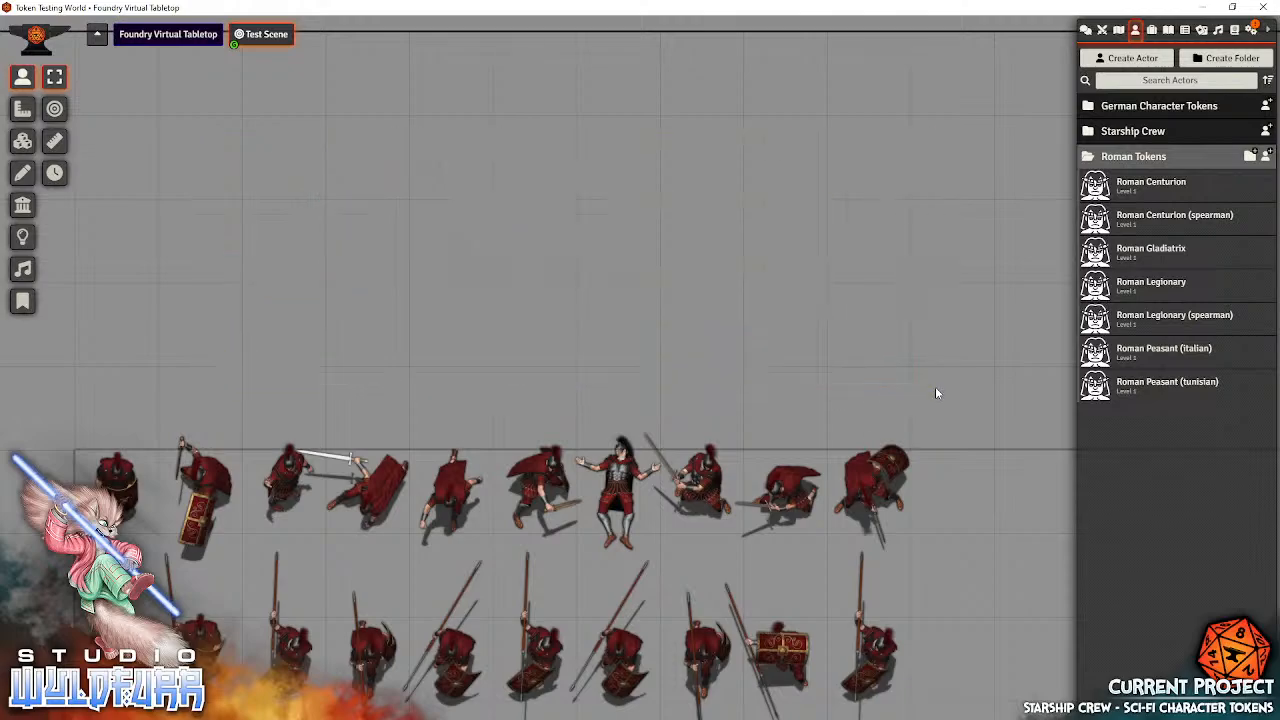
drag(931, 368, 615, 155)
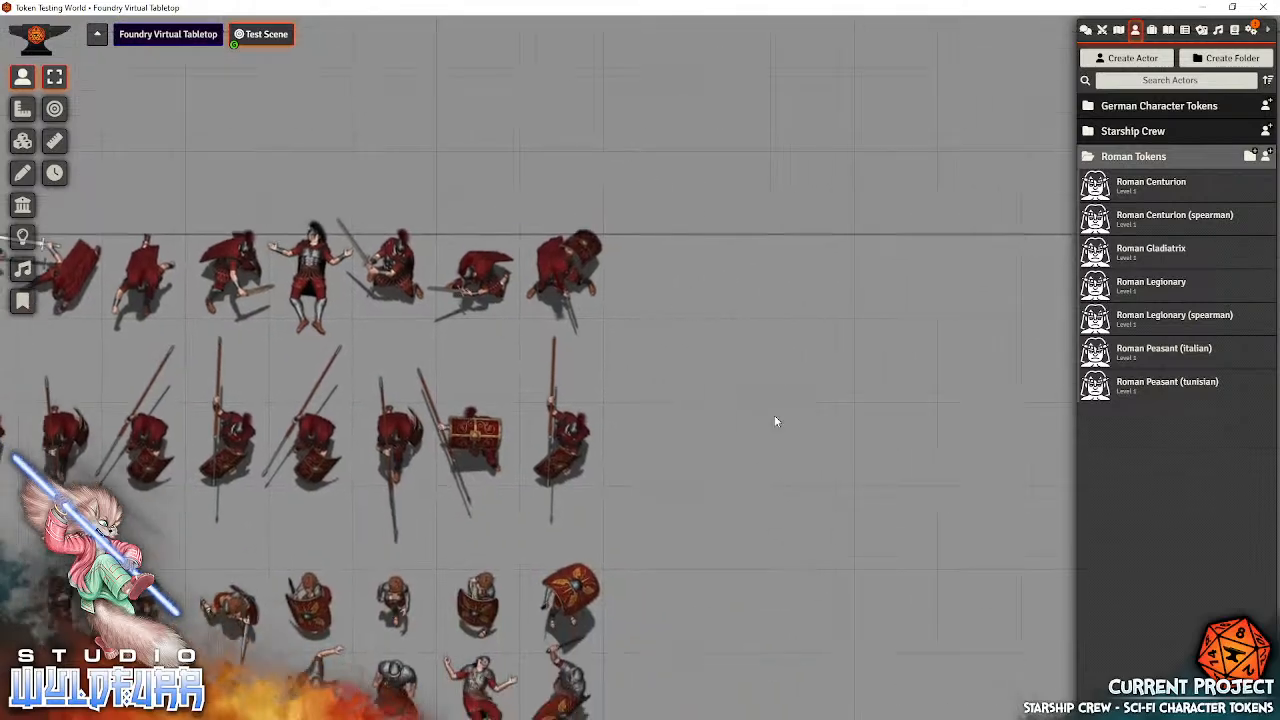
drag(912, 518, 911, 555)
right_click(467, 485)
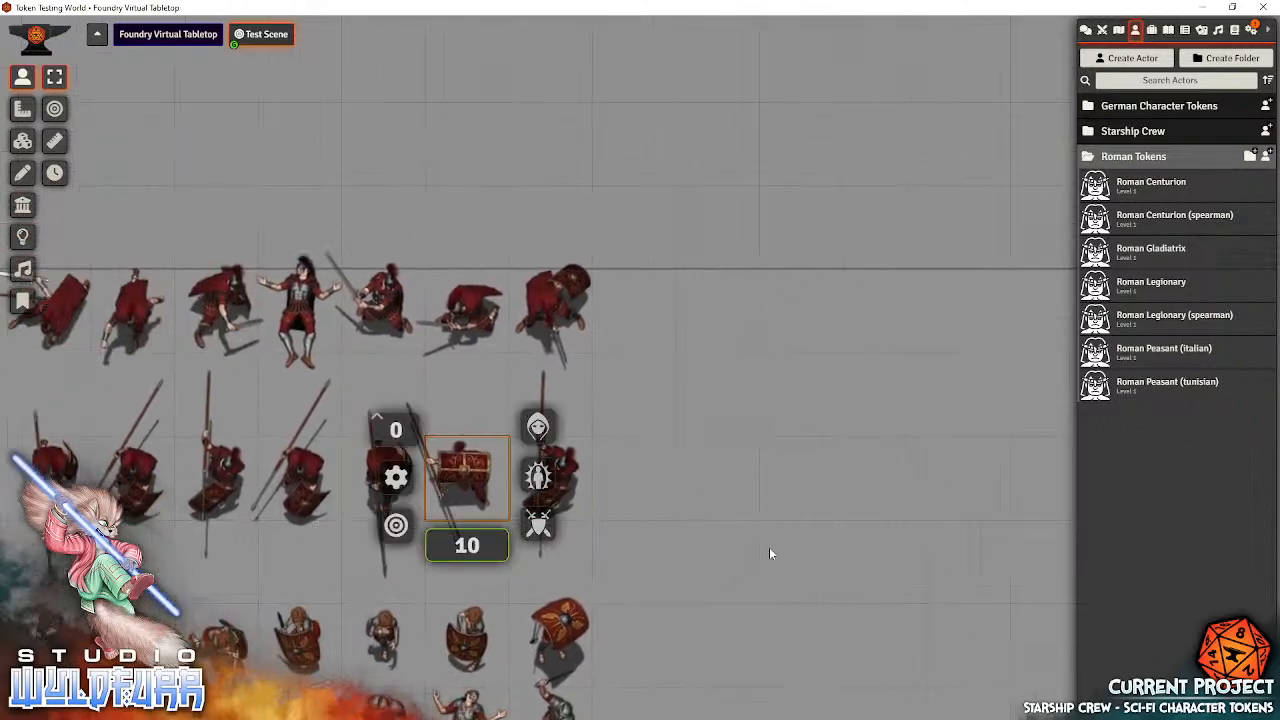
click(645, 500)
drag(644, 506, 1020, 561)
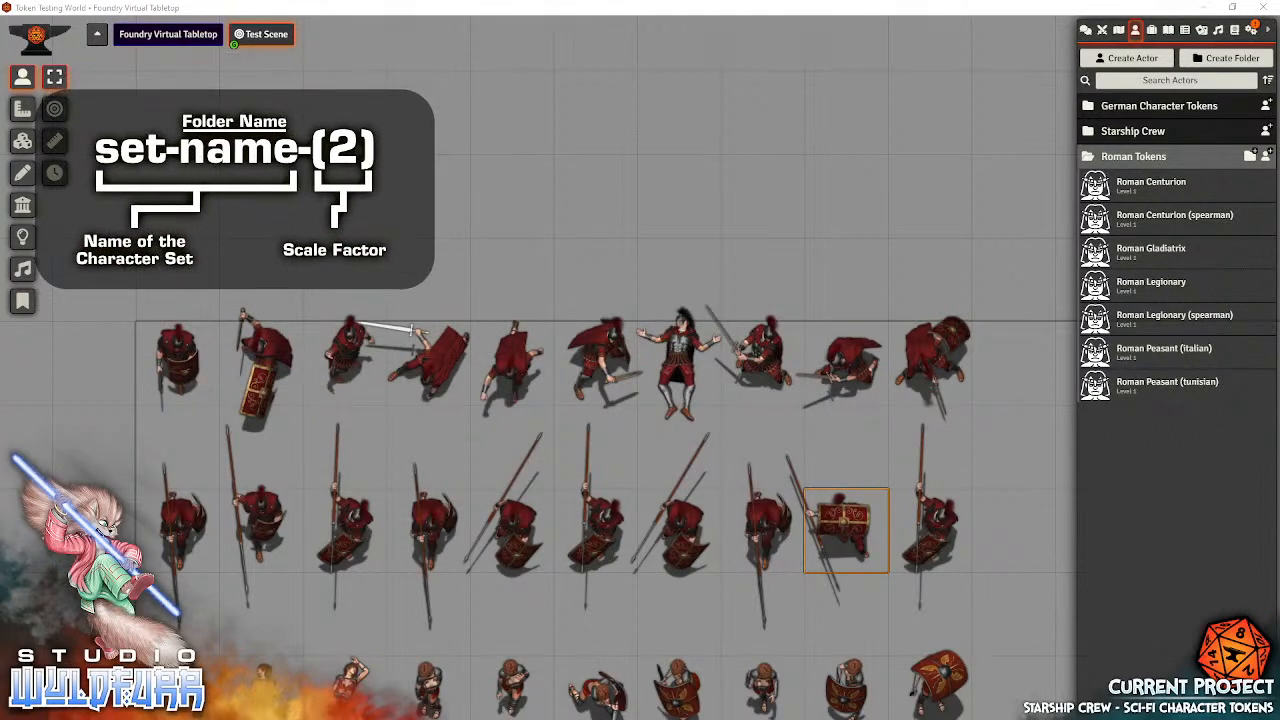
Examine the image path and scale in the Roman Centurion's prototype token appearance settings, and close them without changes
double_click(1163, 185)
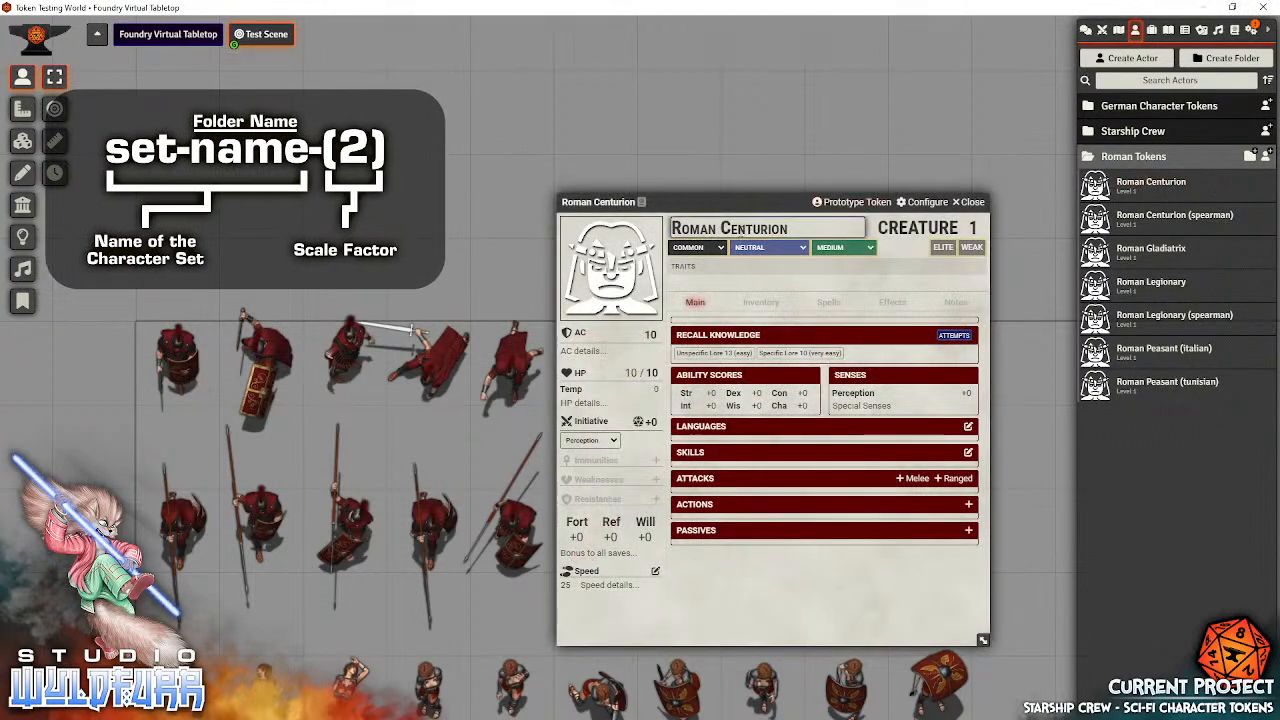
click(850, 202)
click(972, 202)
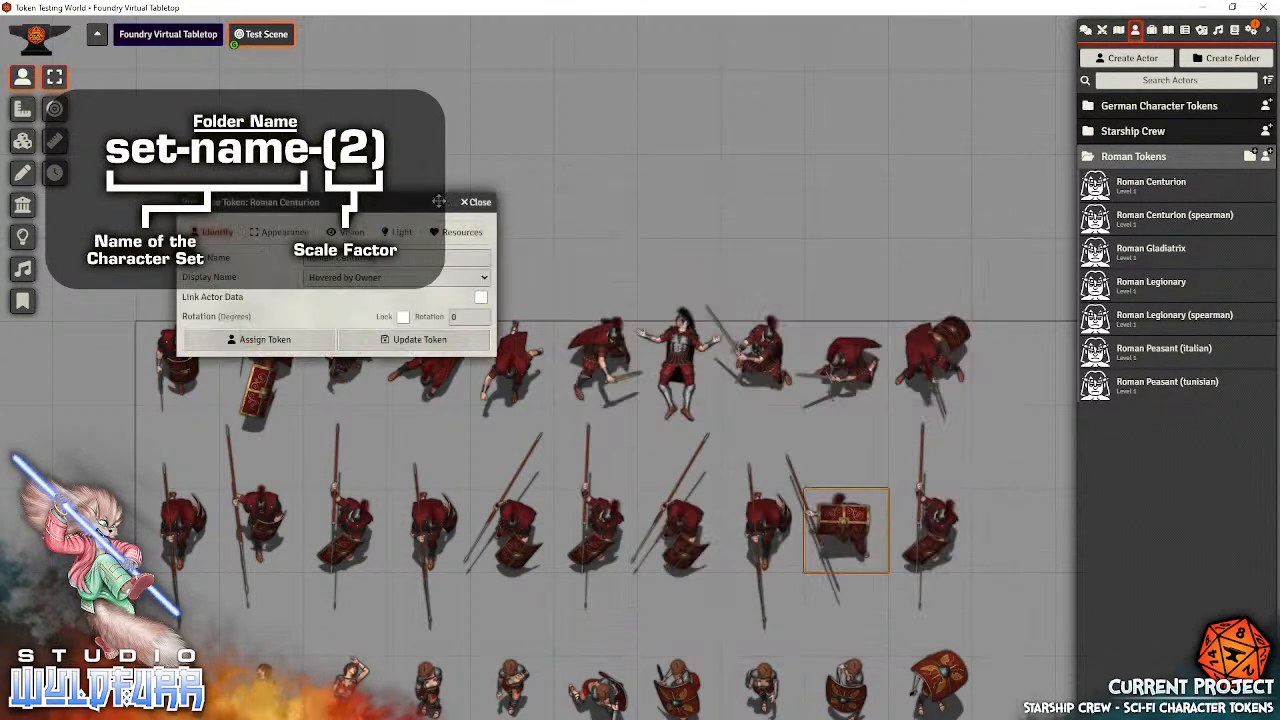
drag(444, 203, 843, 236)
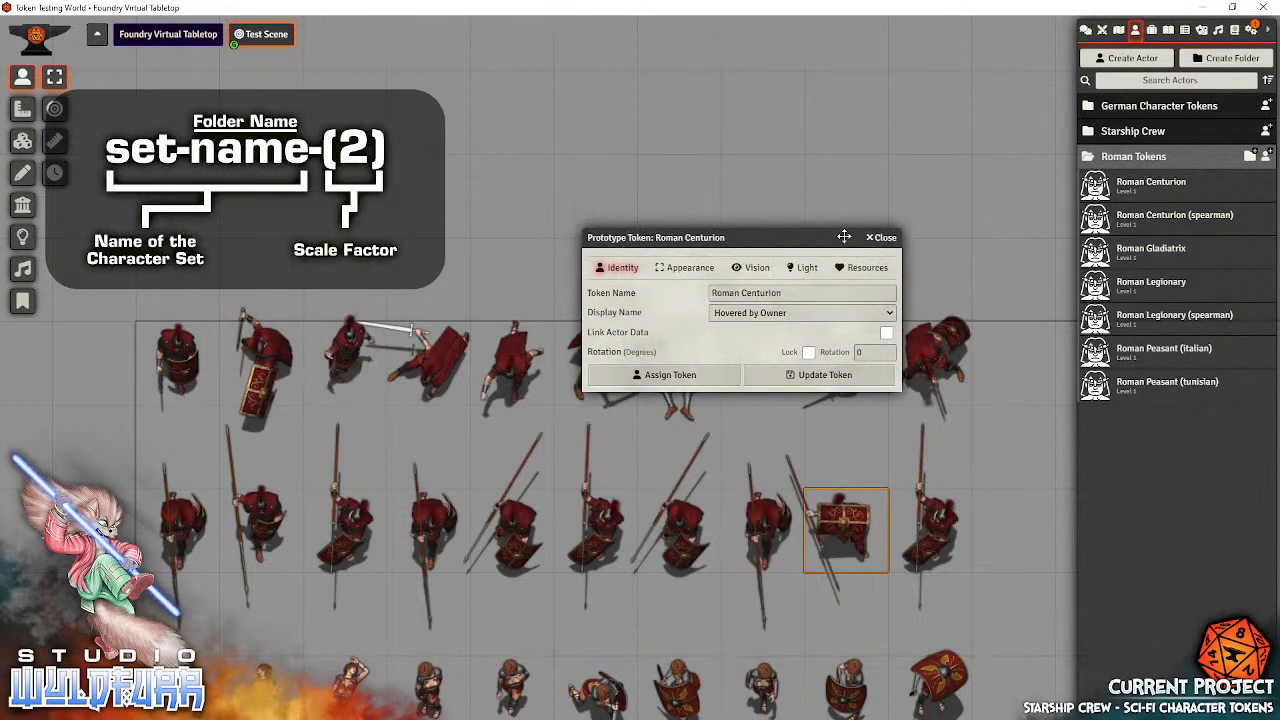
click(688, 268)
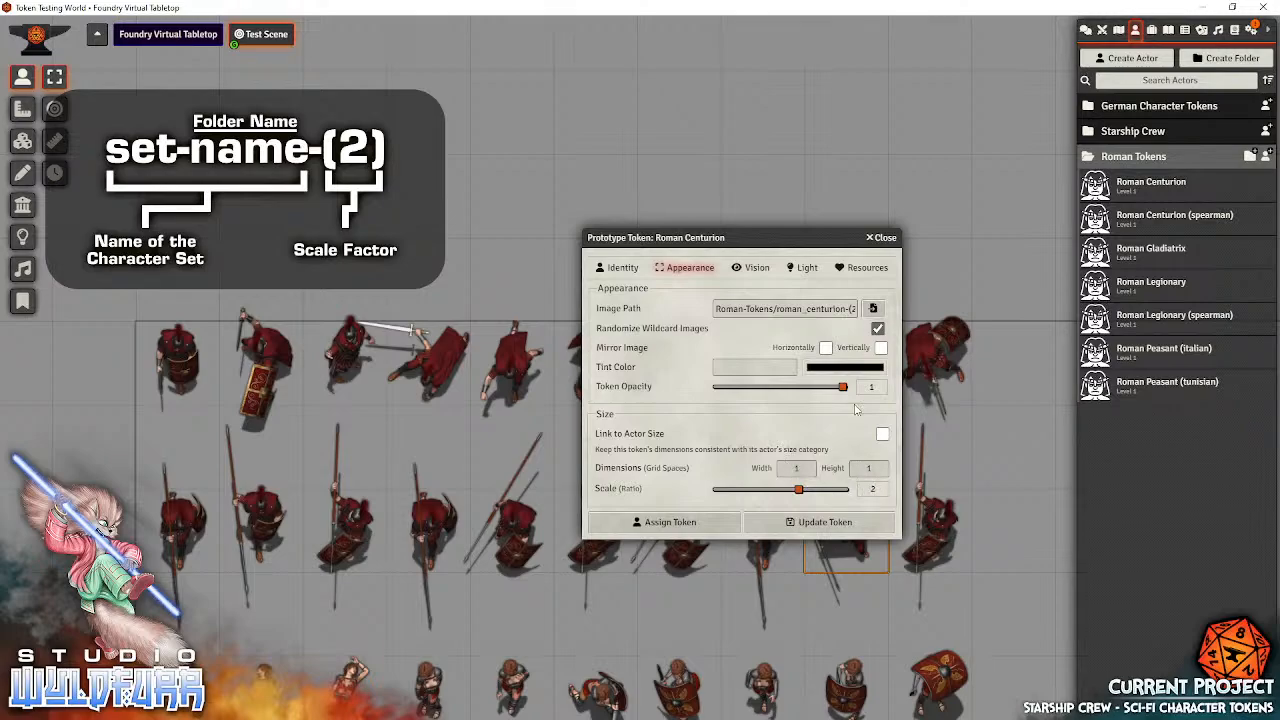
drag(851, 237, 991, 246)
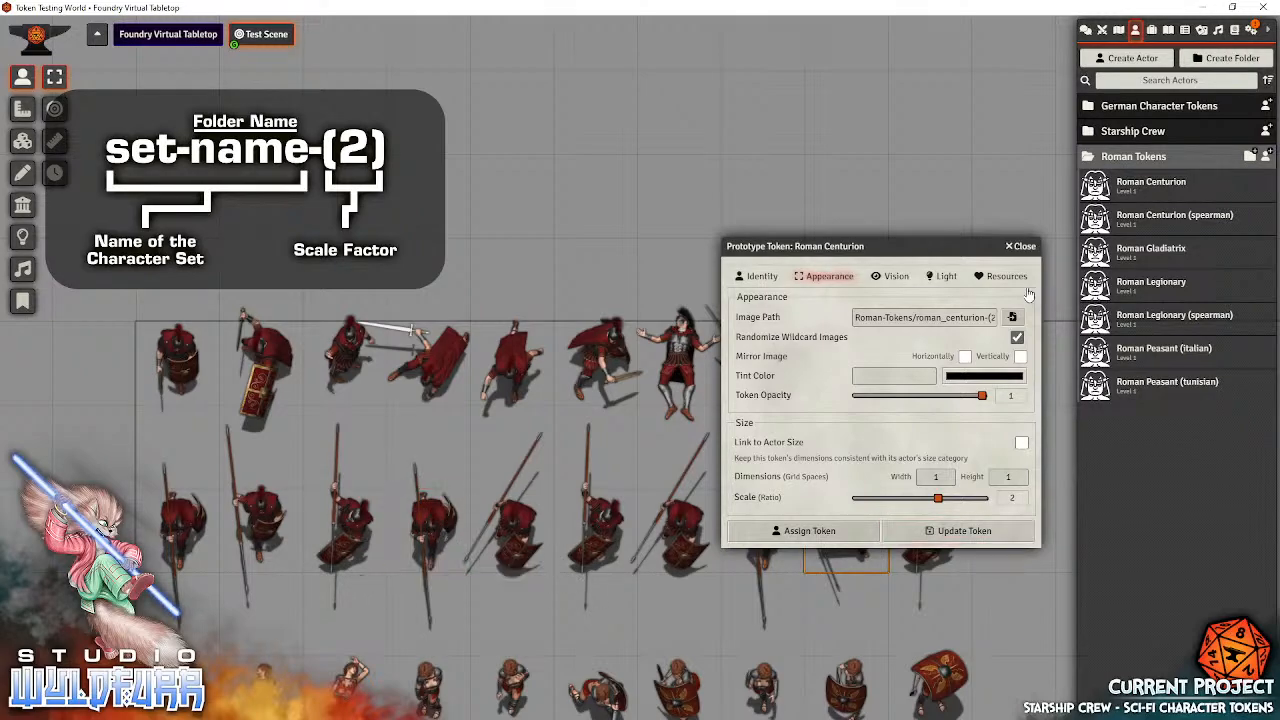
click(1021, 247)
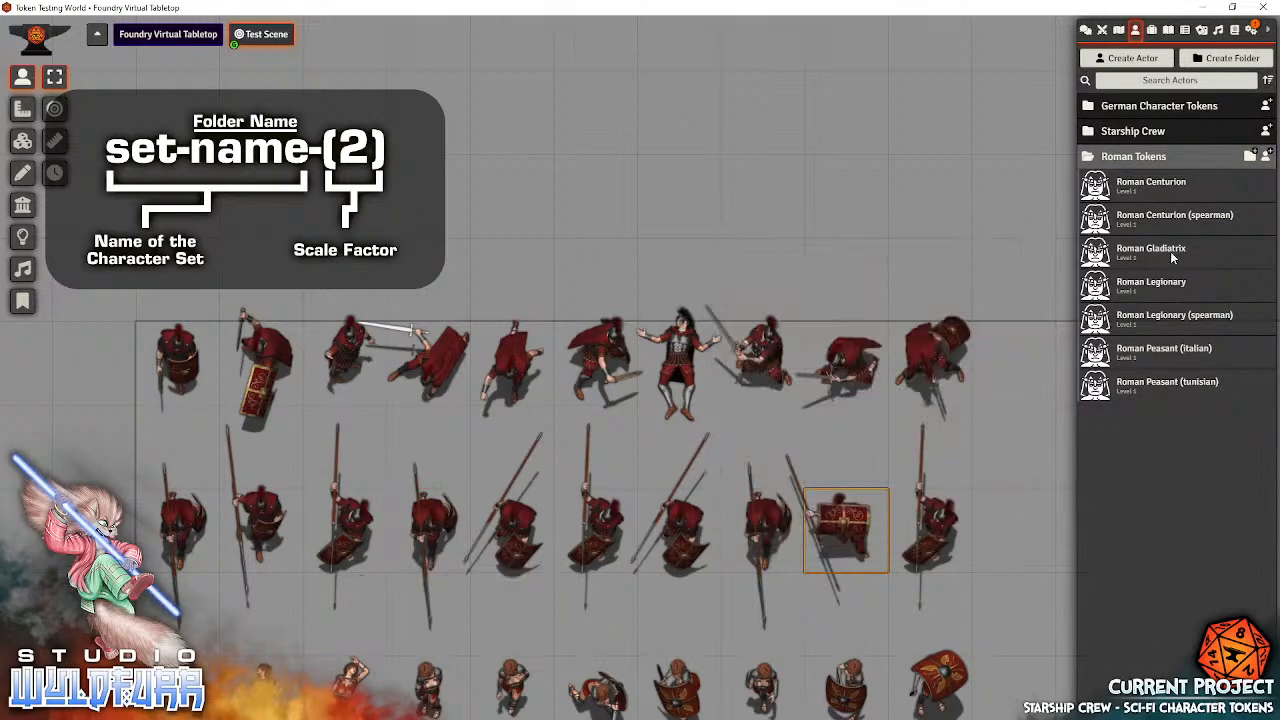
Examine the image path and scale in the Roman Centurion (spearman)'s prototype token appearance settings, and close them without changes
click(1208, 222)
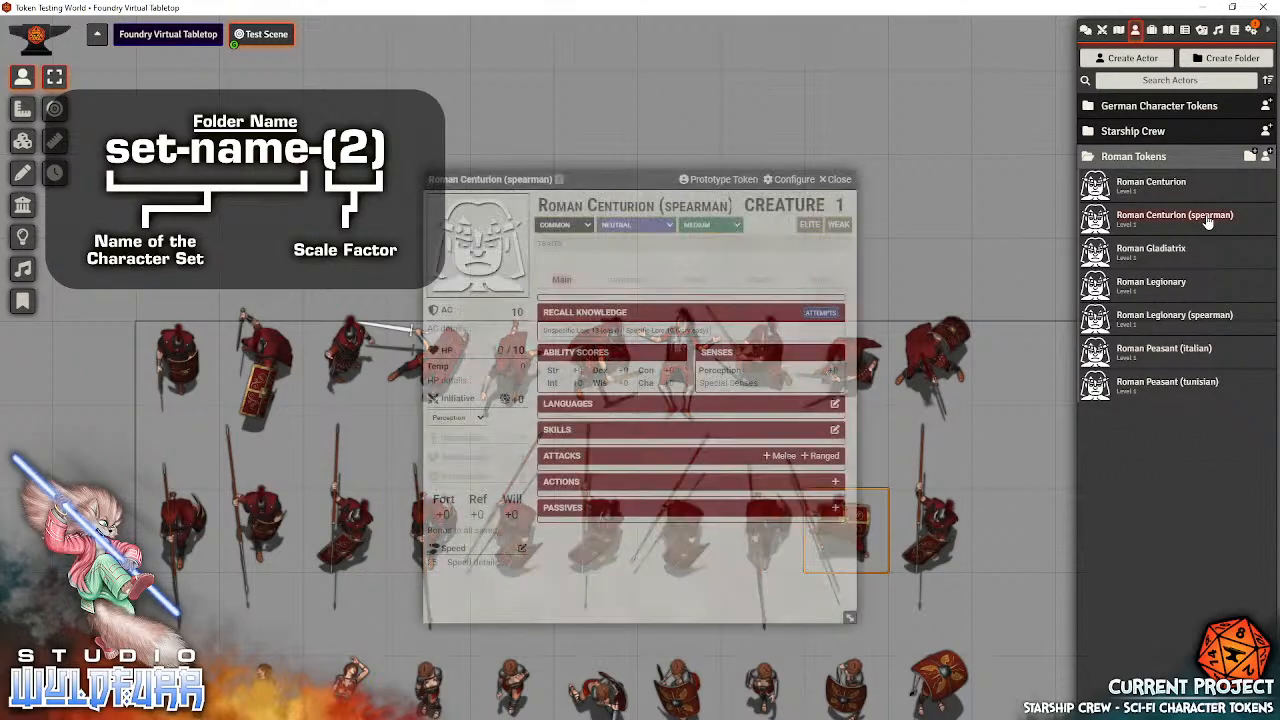
click(716, 182)
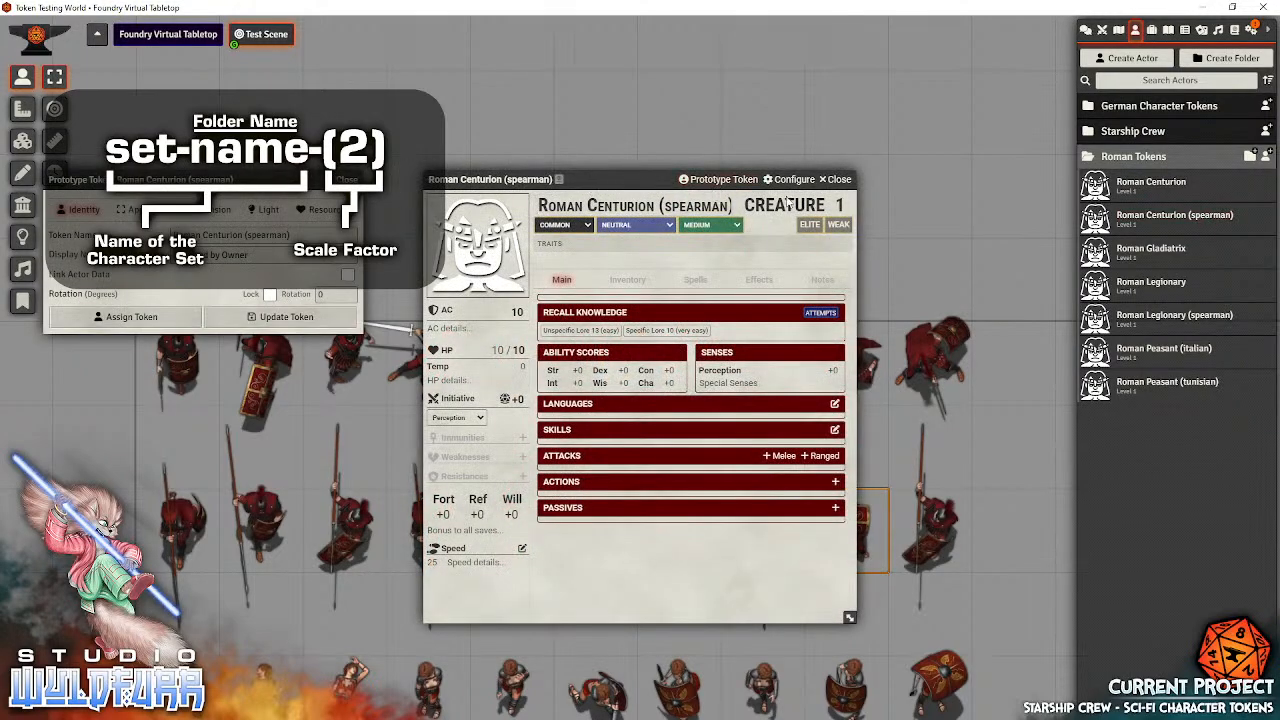
click(840, 179)
drag(140, 179, 833, 298)
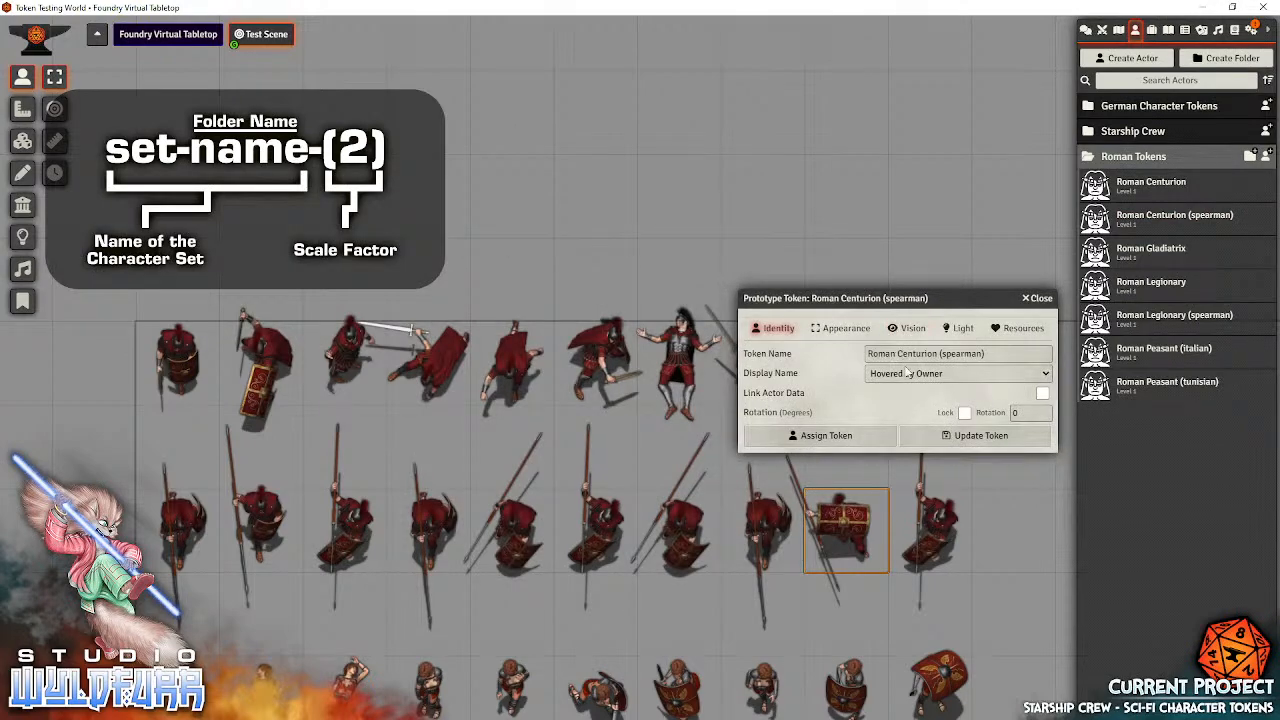
click(840, 328)
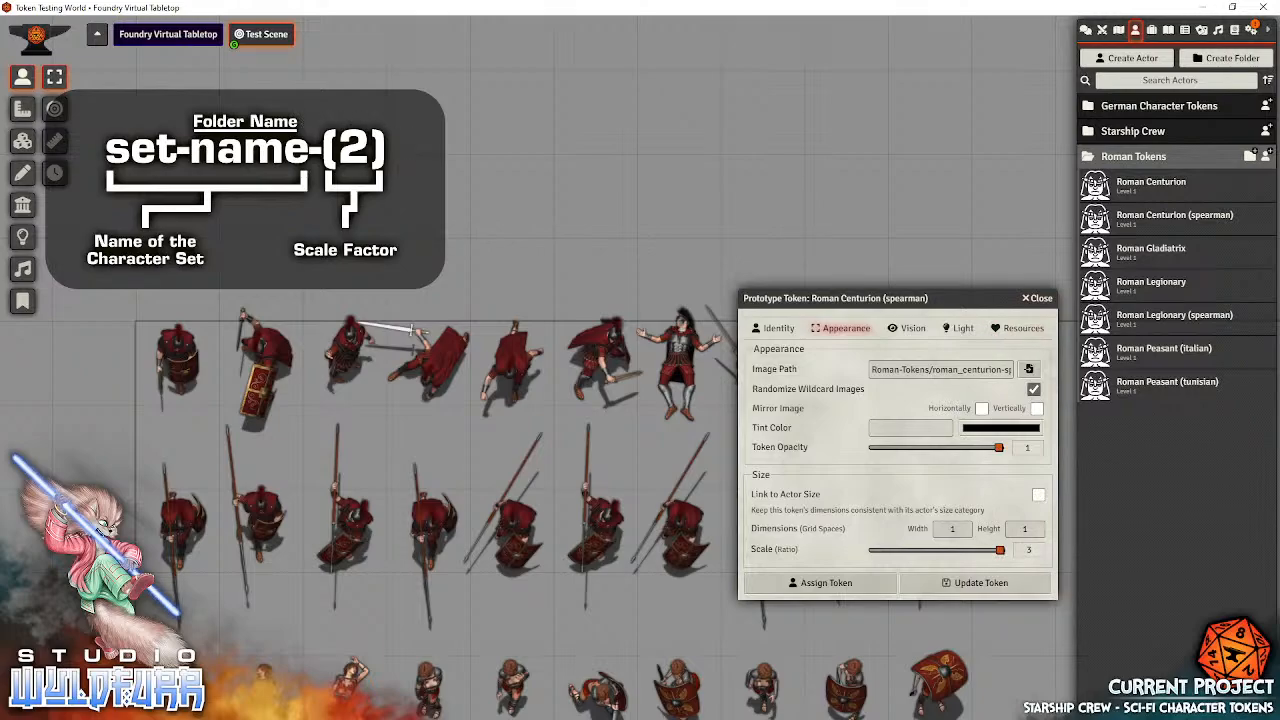
click(1040, 298)
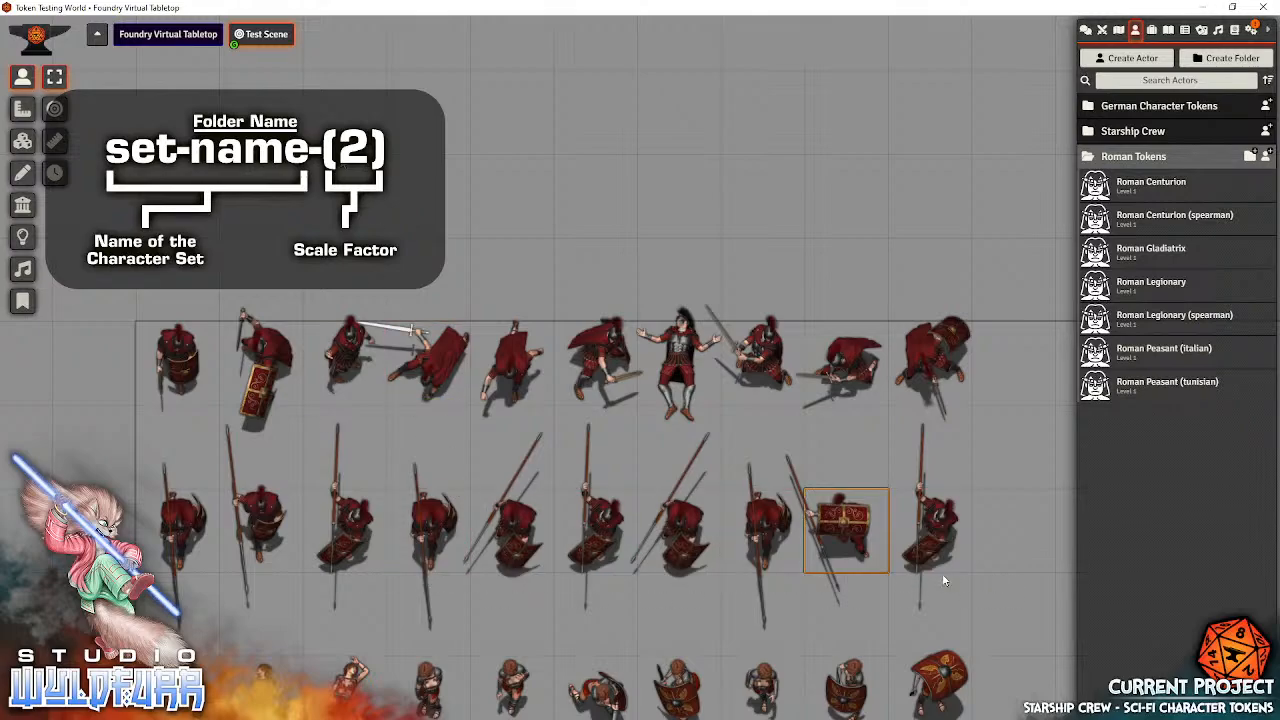
Place six Roman Gladiatrix tokens in a row in the empty area to the right of the existing token rows
drag(996, 585, 851, 510)
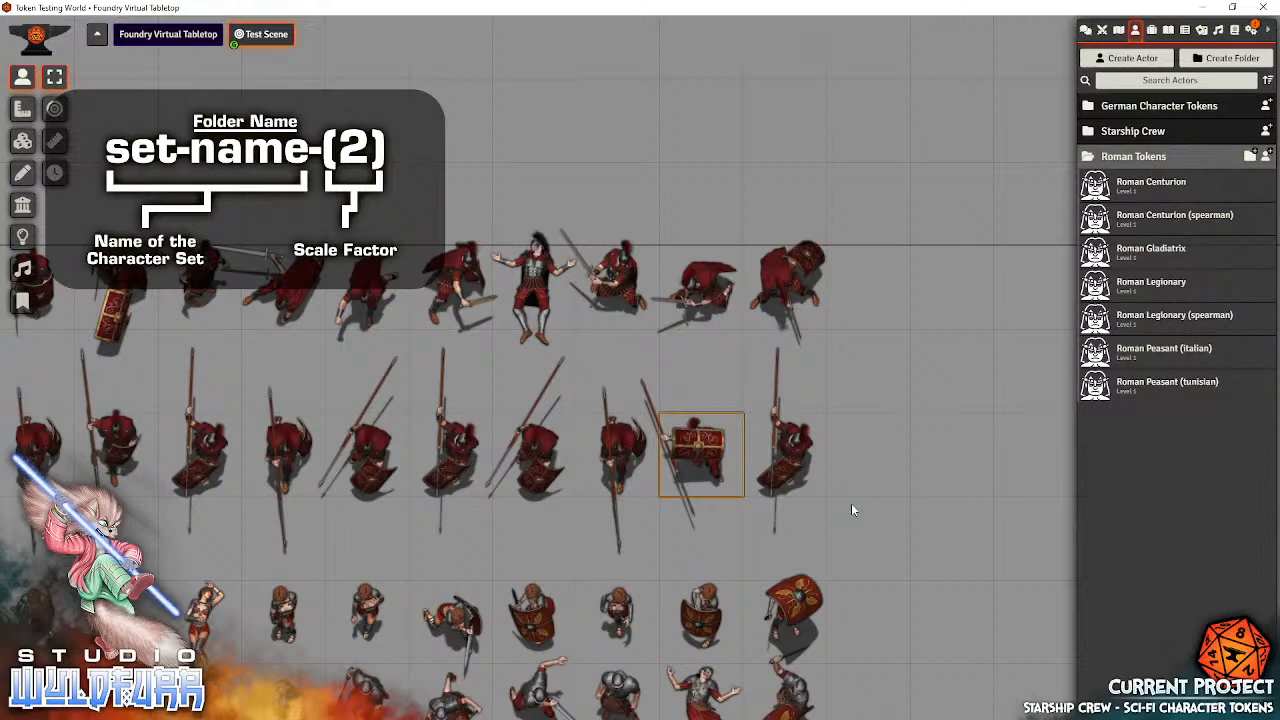
drag(929, 612, 1039, 417)
drag(1000, 606, 984, 280)
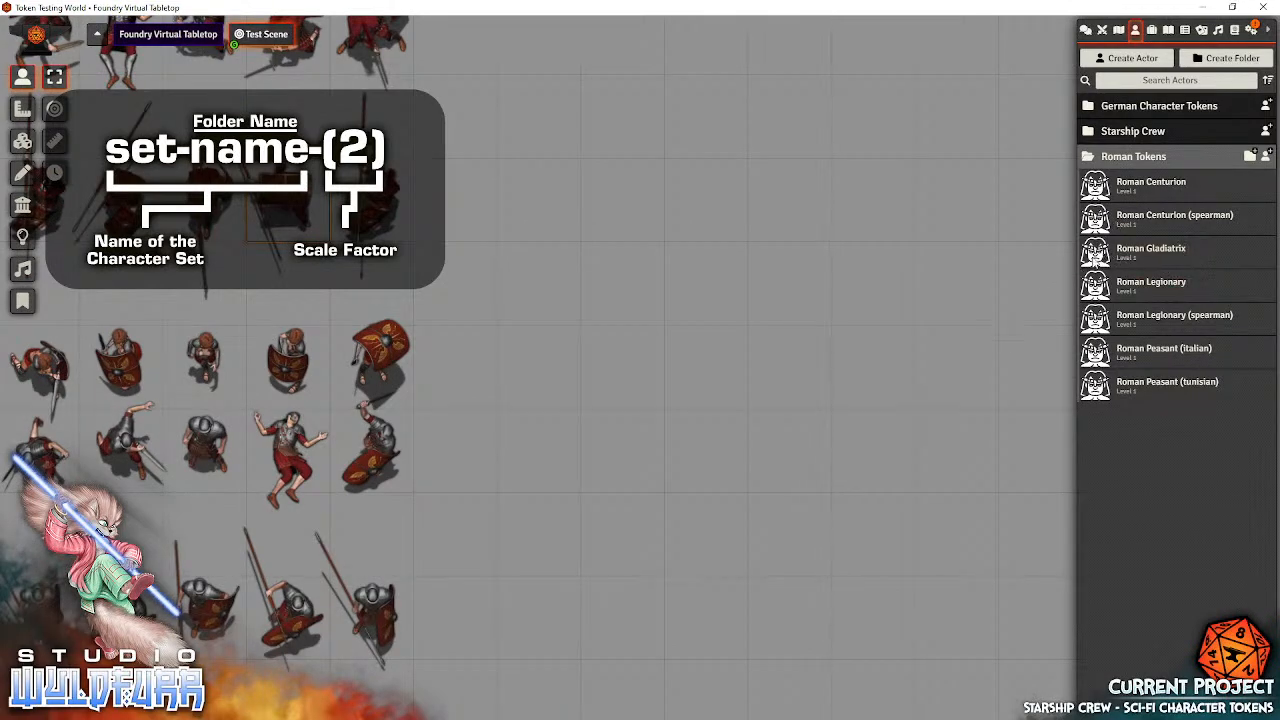
drag(1100, 258, 537, 298)
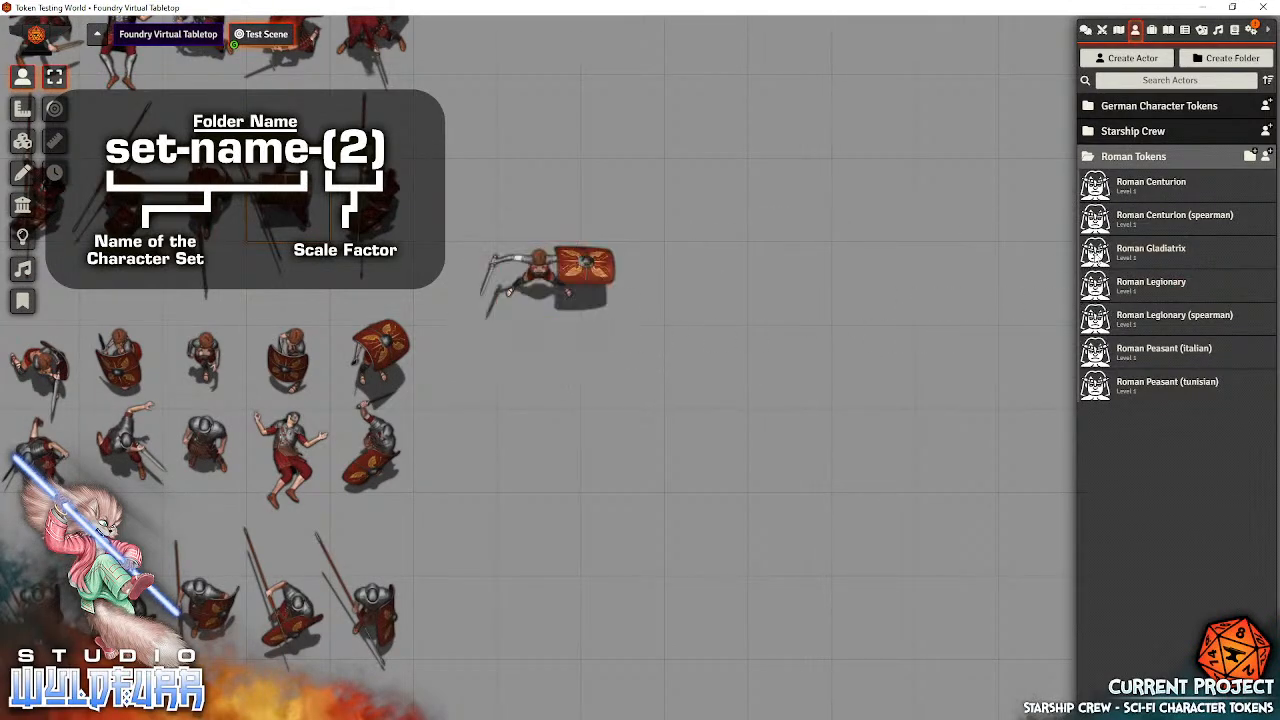
drag(1097, 258, 660, 275)
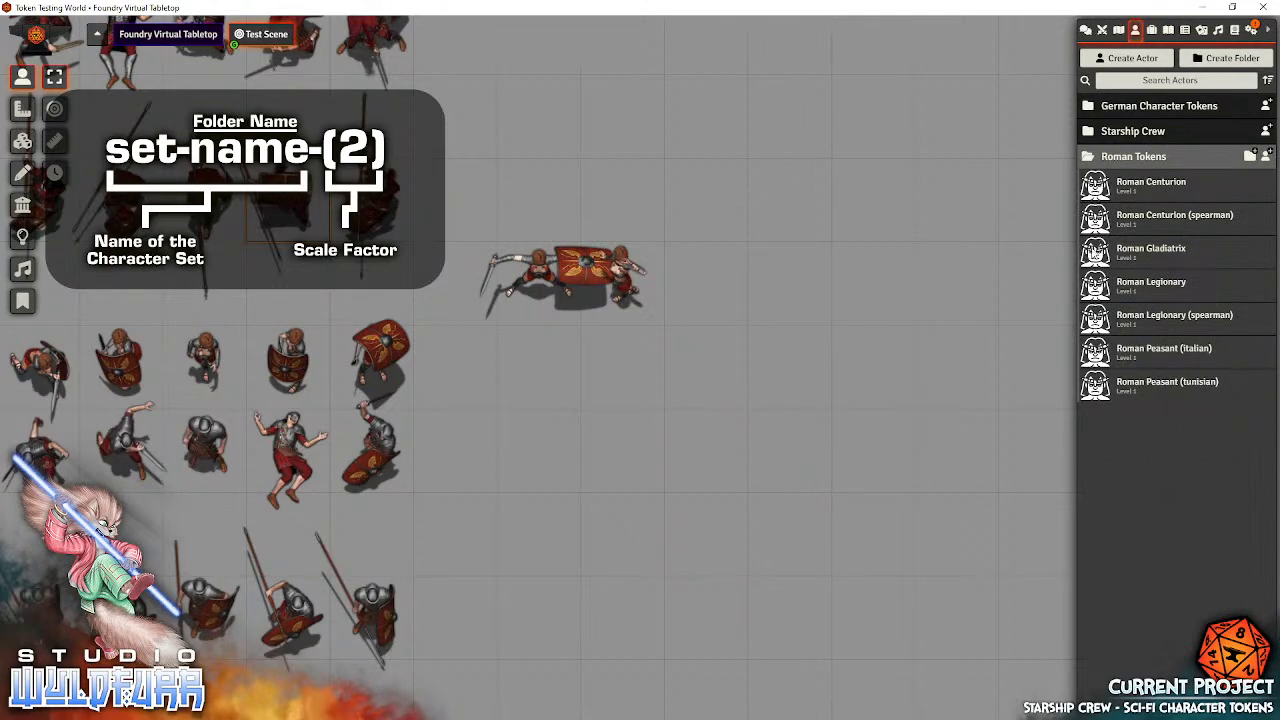
drag(1095, 262, 788, 290)
drag(1097, 257, 874, 290)
drag(1097, 266, 948, 284)
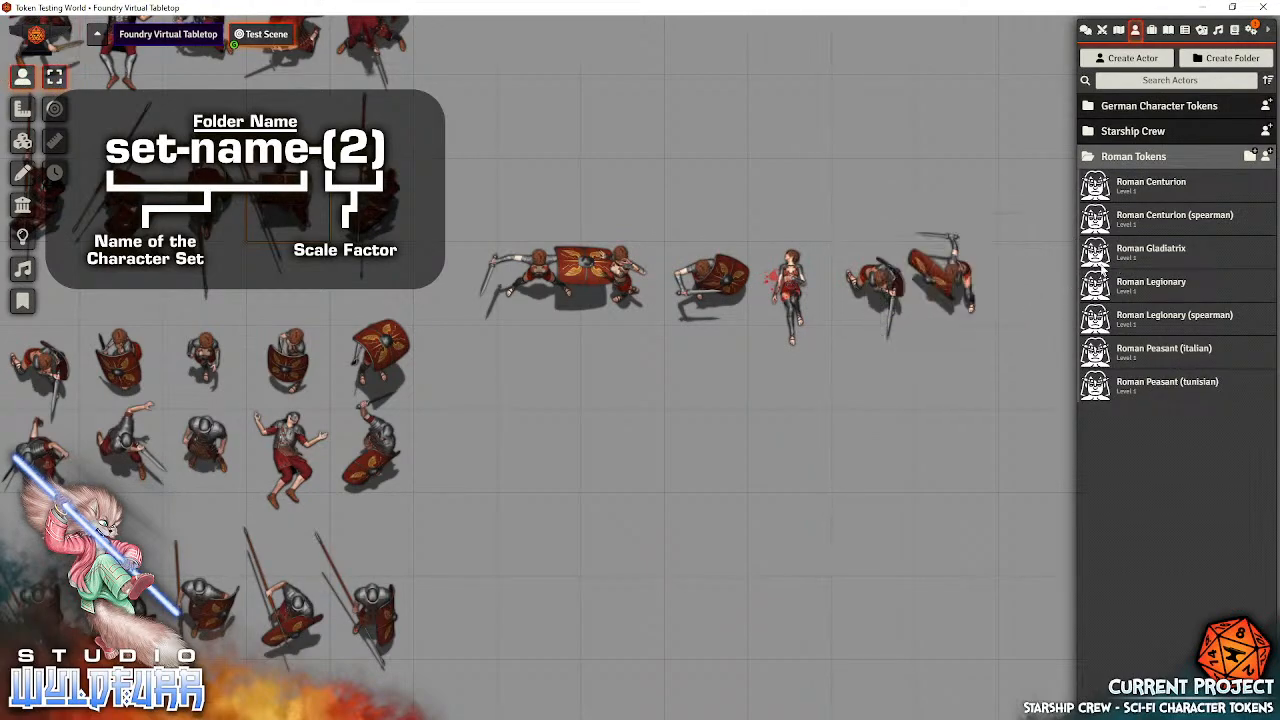
Place five more Roman Gladiatrix tokens in a second row directly beneath the first test row
drag(1095, 250, 956, 378)
drag(1095, 254, 872, 373)
drag(1087, 261, 784, 370)
drag(1095, 255, 752, 356)
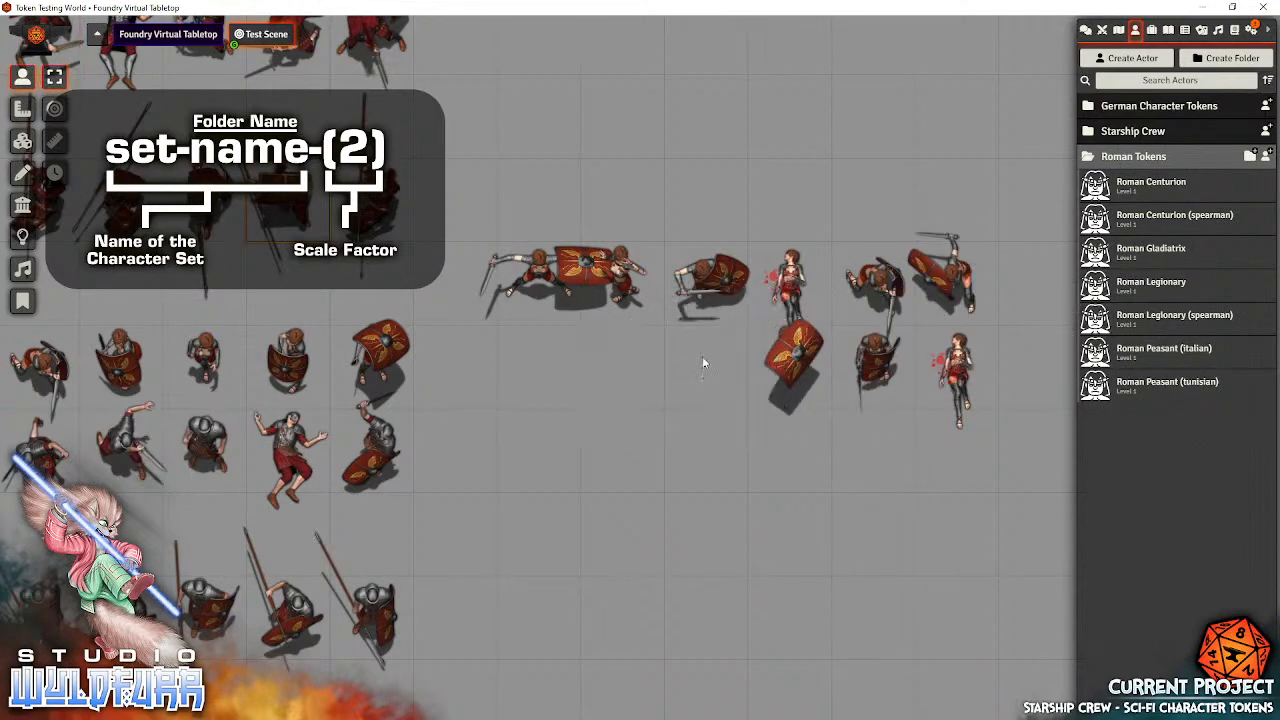
drag(1090, 262, 628, 368)
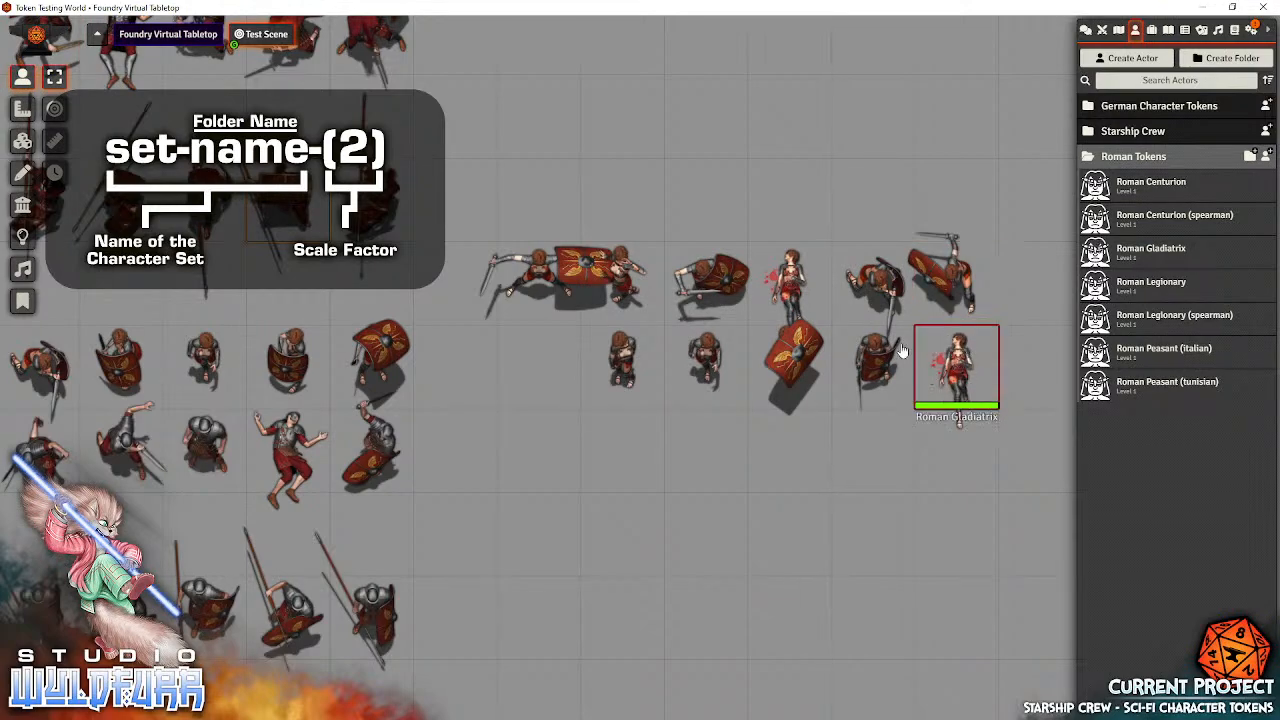
Delete the rightmost Roman Gladiatrix token of the second test row and place another one at that row's left end
click(957, 372)
key(Delete)
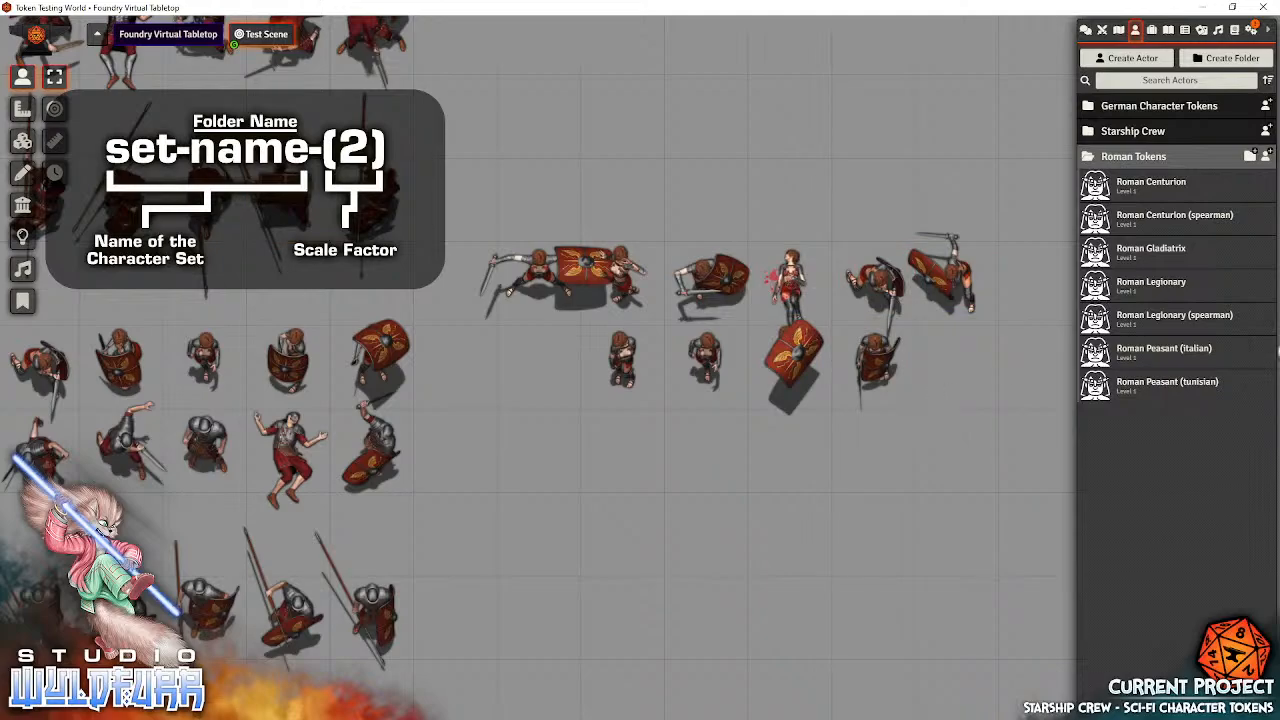
drag(1100, 256, 555, 362)
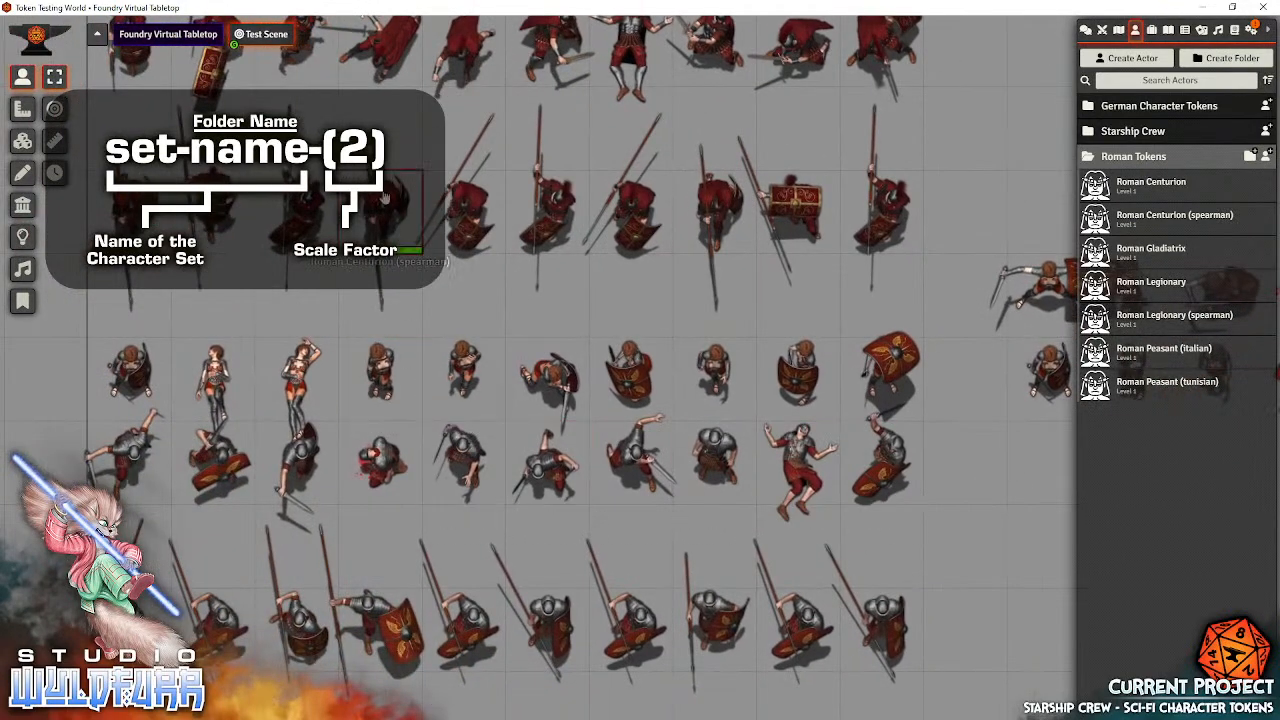
Compare the relative sizes of the placed Roman tokens across the rows, from a wide overview to a close view
scroll(510, 373, down, 3)
scroll(510, 373, down, 1)
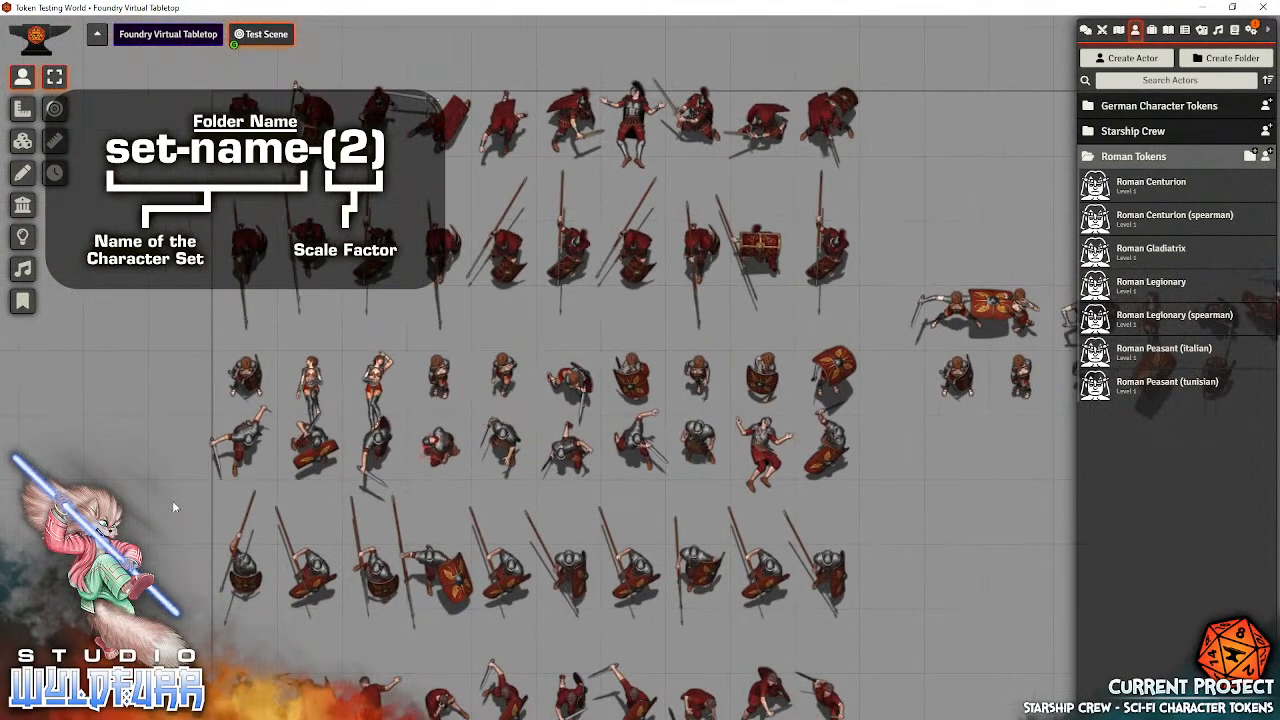
drag(180, 504, 255, 428)
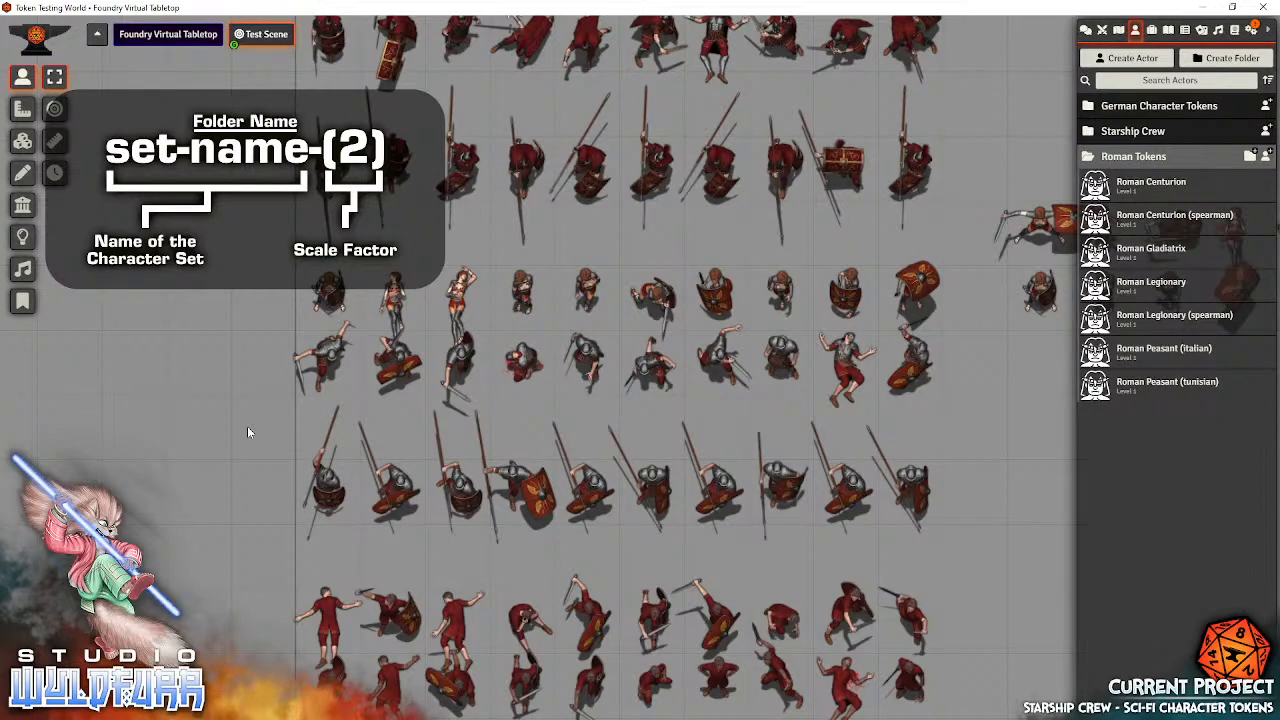
scroll(529, 430, up, 5)
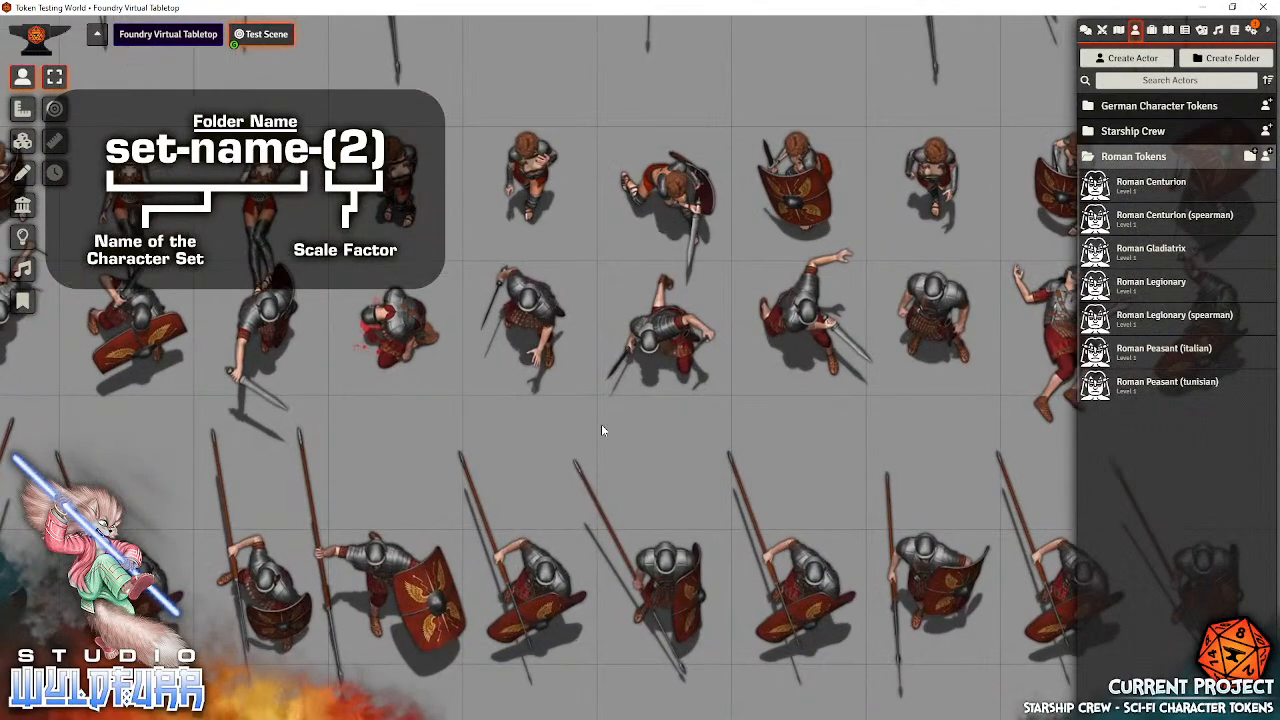
scroll(601, 430, up, 1)
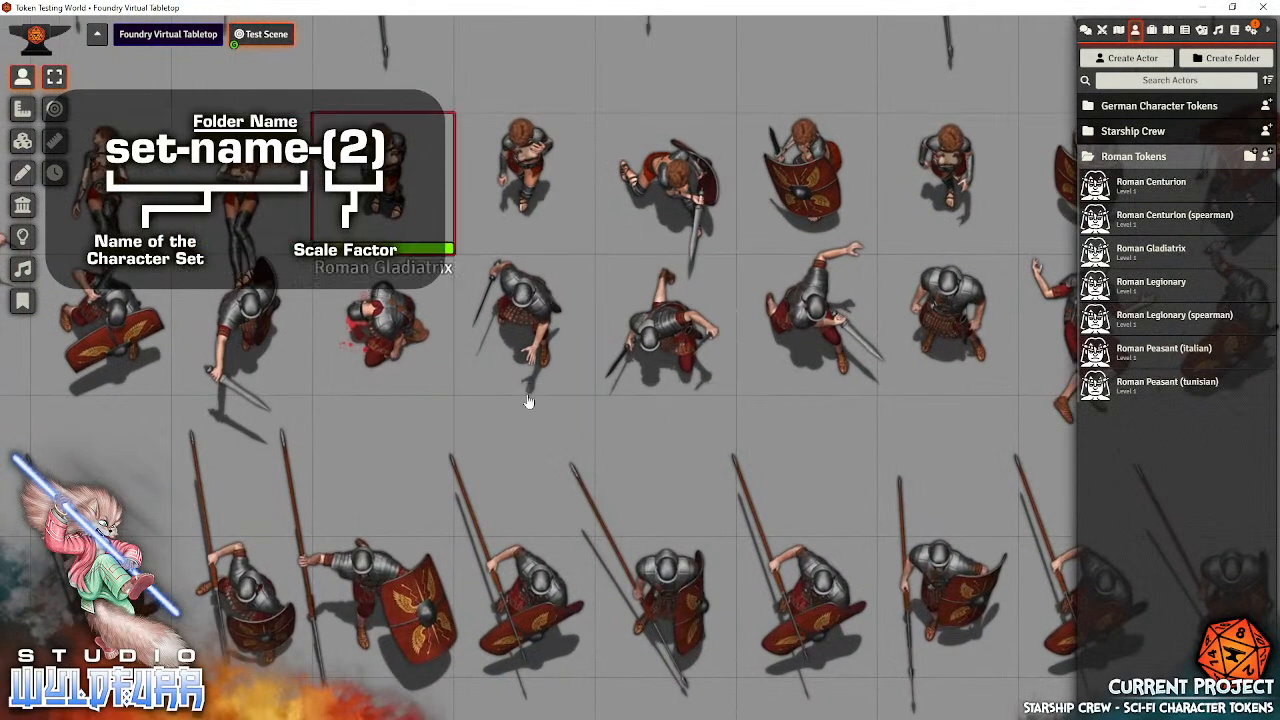